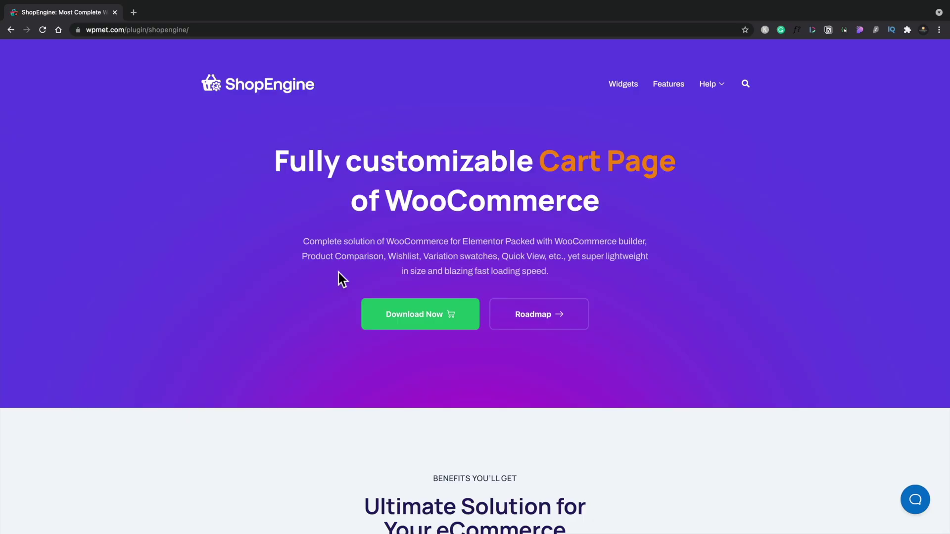
Scroll down the ShopEngine plugin page to its modules section.
scroll(339, 272, down, 5)
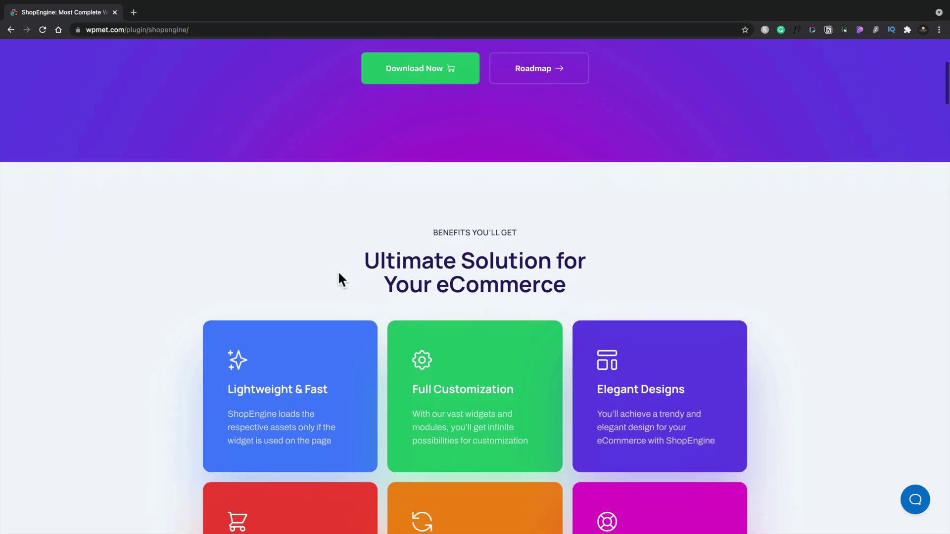
scroll(339, 272, down, 5)
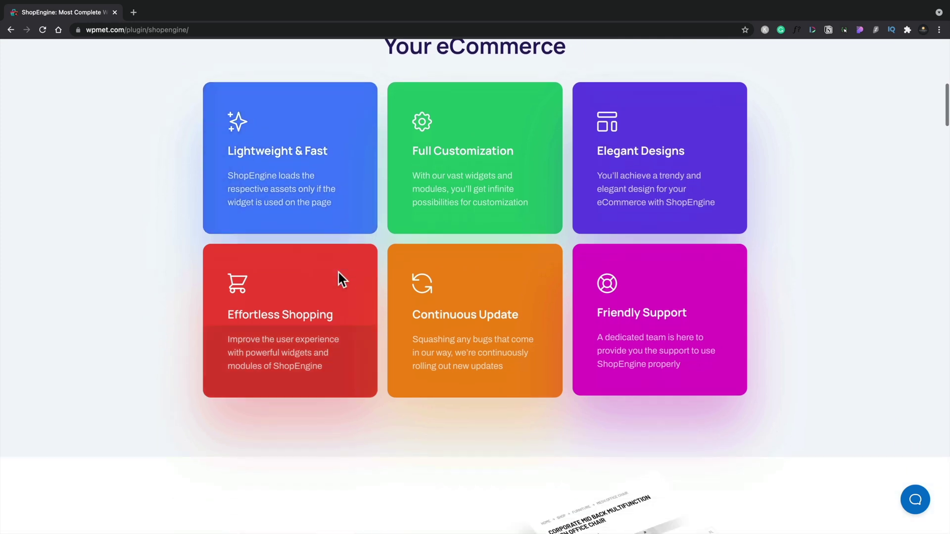
scroll(339, 272, down, 7)
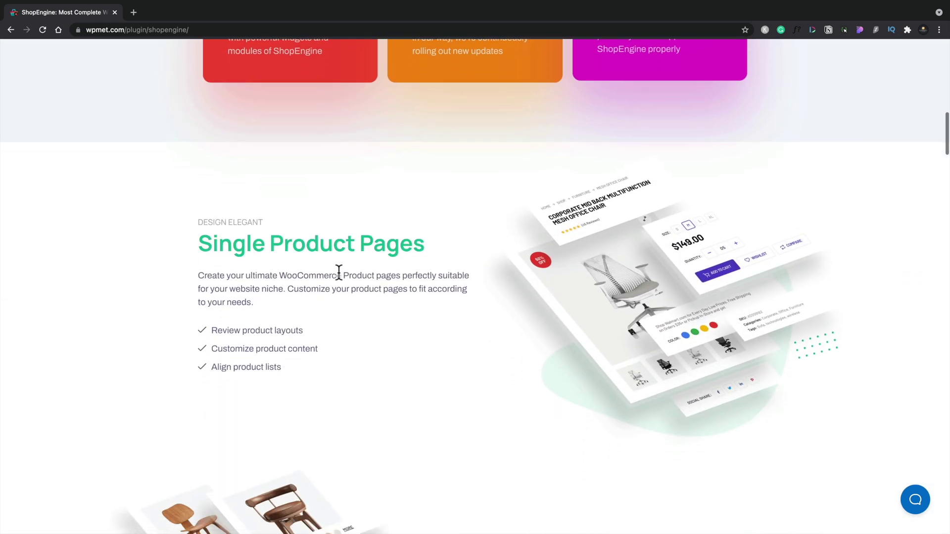
scroll(338, 272, down, 10)
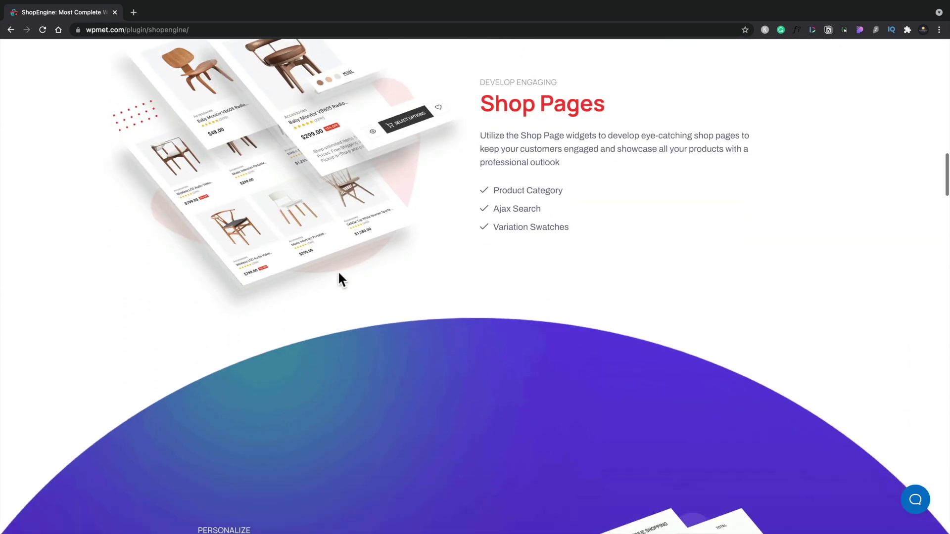
scroll(338, 272, down, 11)
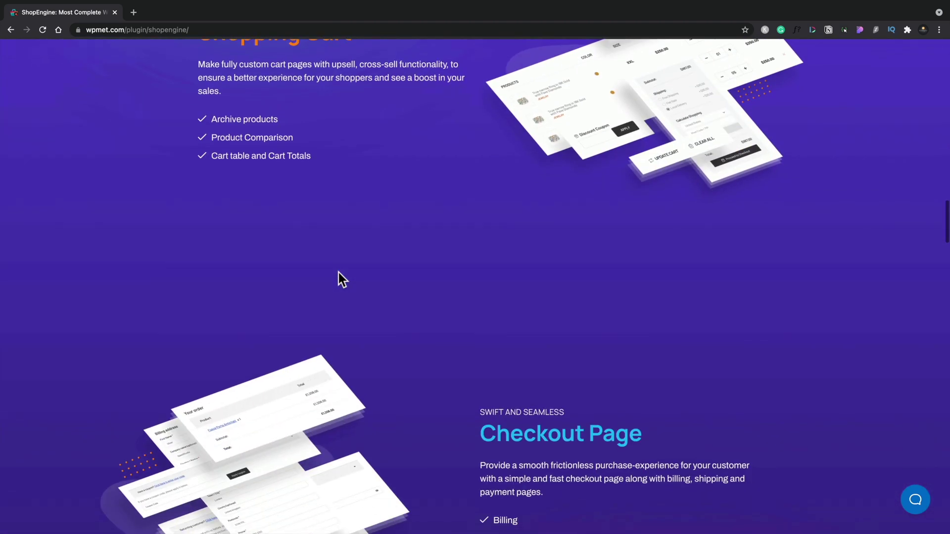
scroll(339, 272, down, 13)
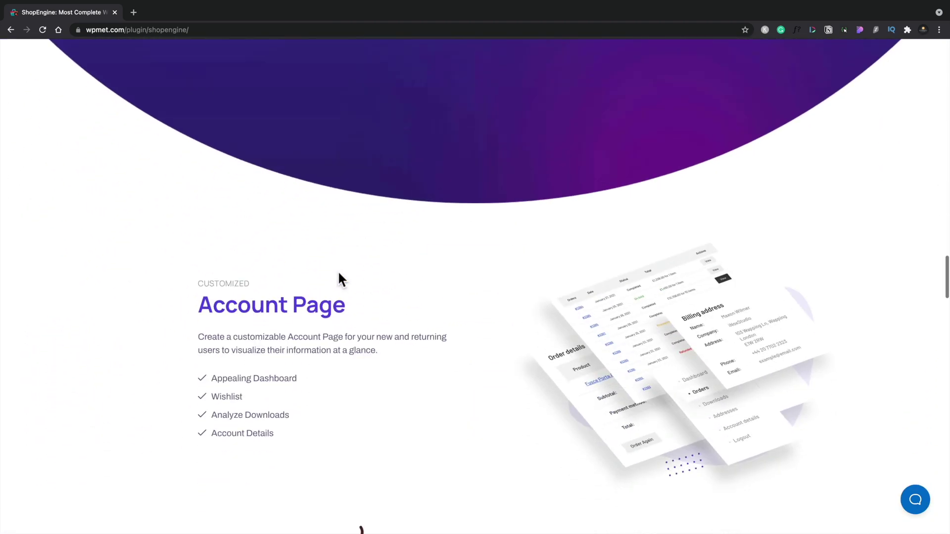
scroll(338, 272, down, 14)
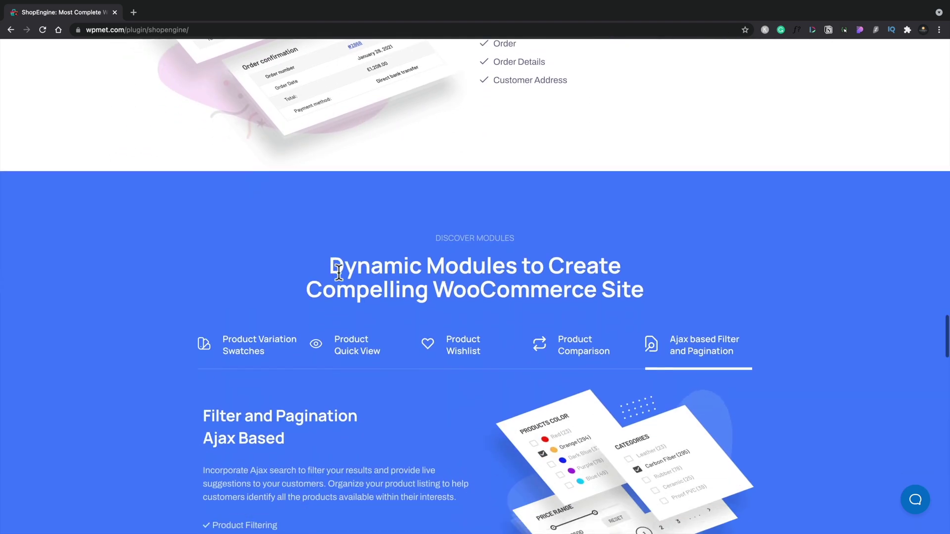
scroll(339, 272, down, 4)
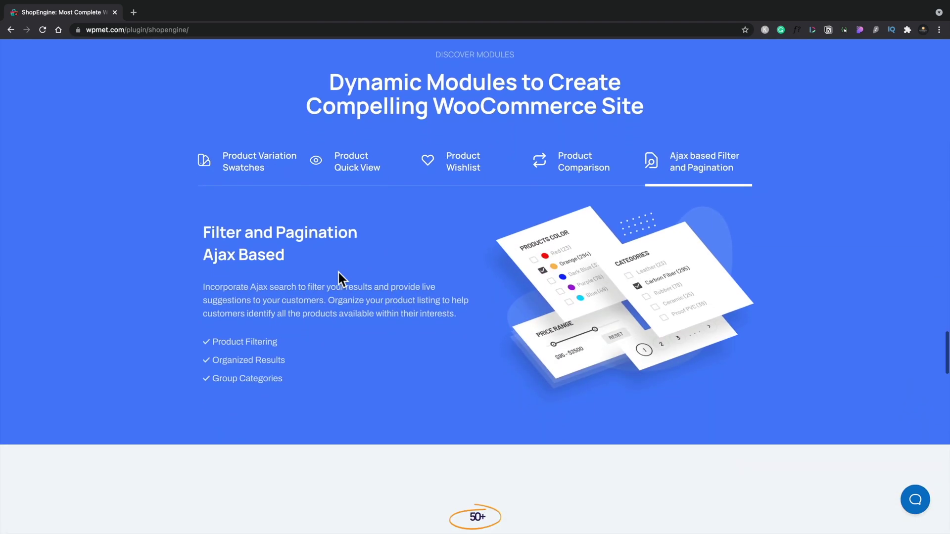
View details of the Variation Swatches, Quick View, Wishlist, Comparison and Ajax Filter modules.
click(265, 166)
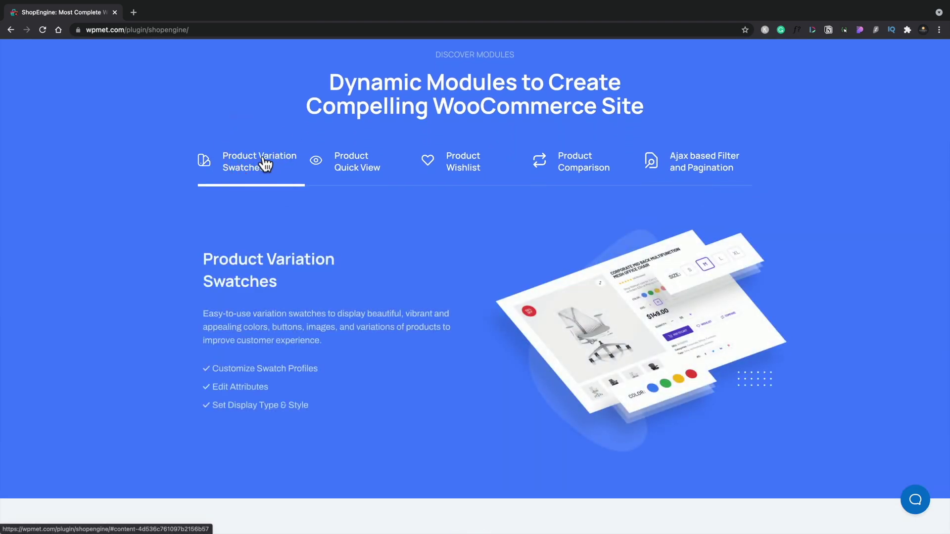
click(356, 165)
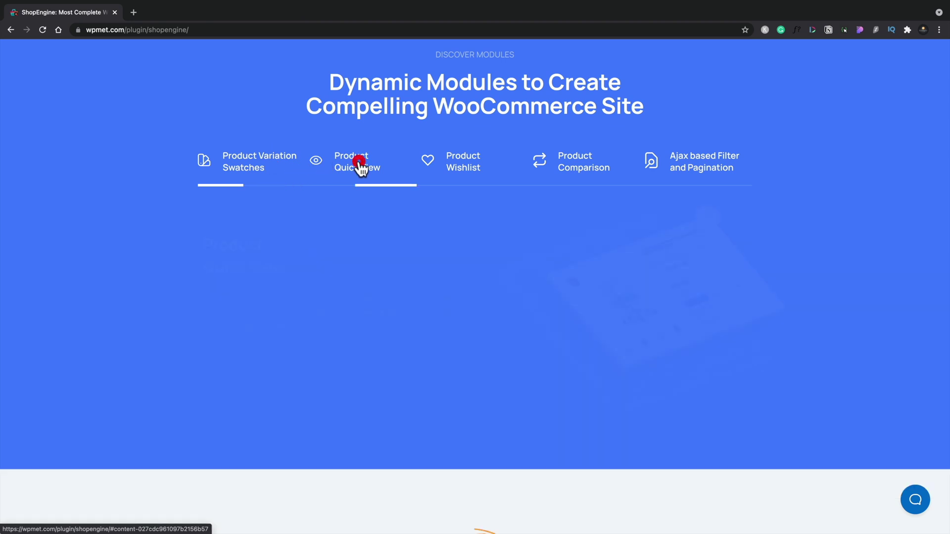
click(478, 171)
click(587, 168)
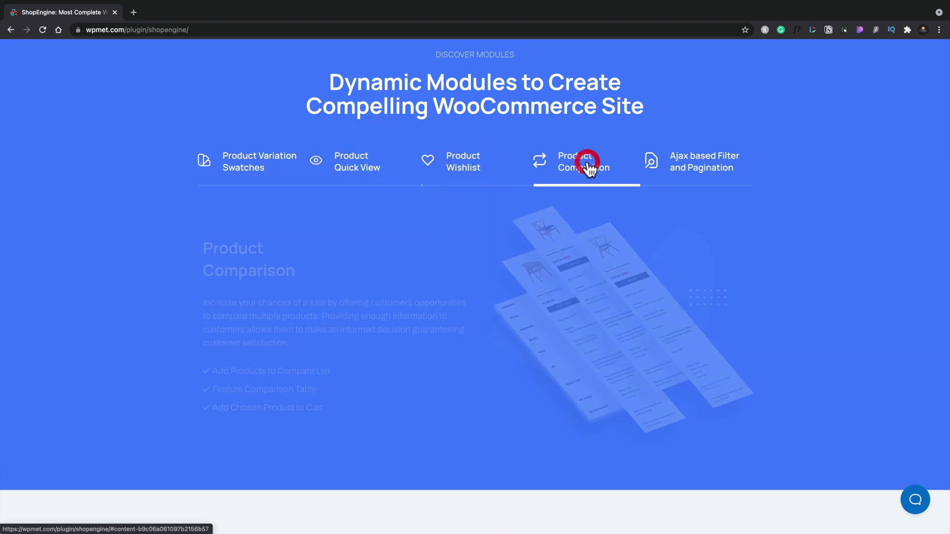
click(688, 173)
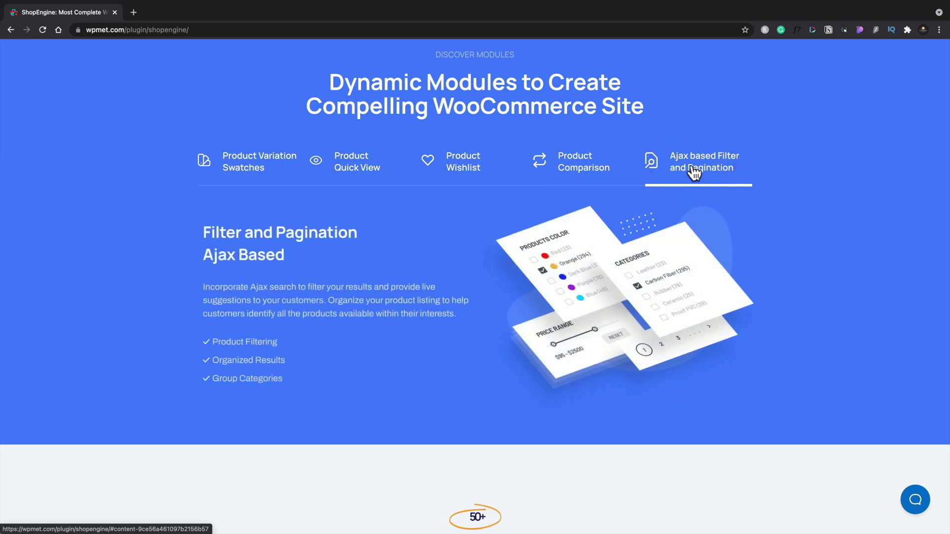
scroll(694, 173, down, 6)
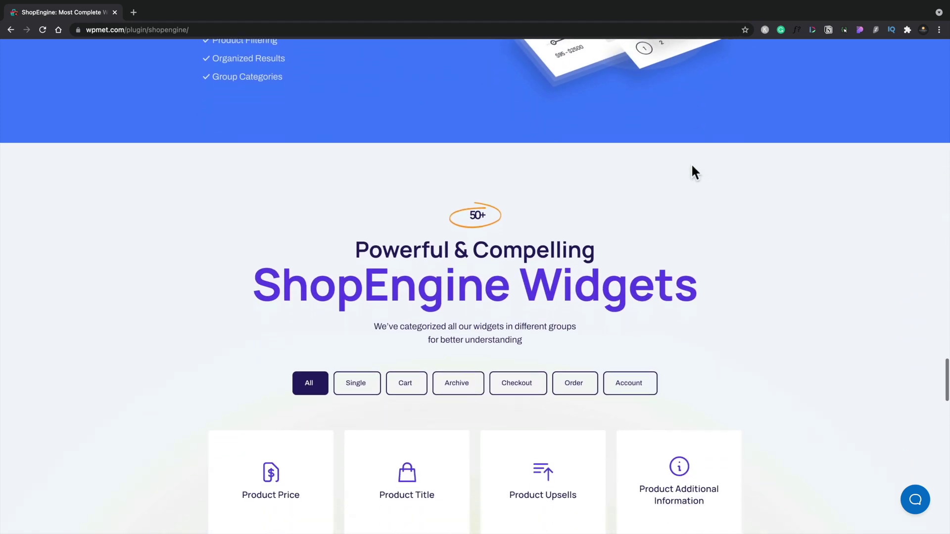
scroll(692, 167, down, 5)
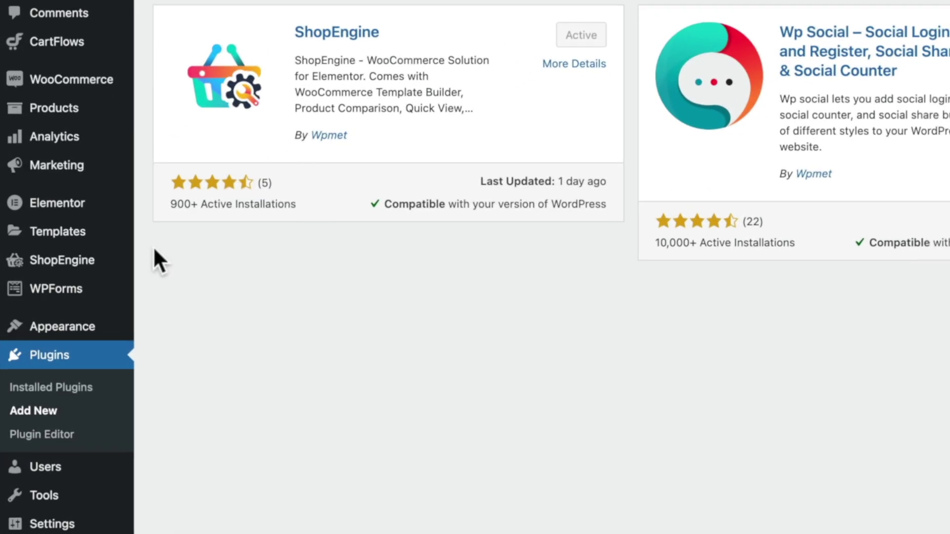
Open ShopEngine's Modules settings from the admin sidebar, then its Widgets settings.
mouse_move(53, 258)
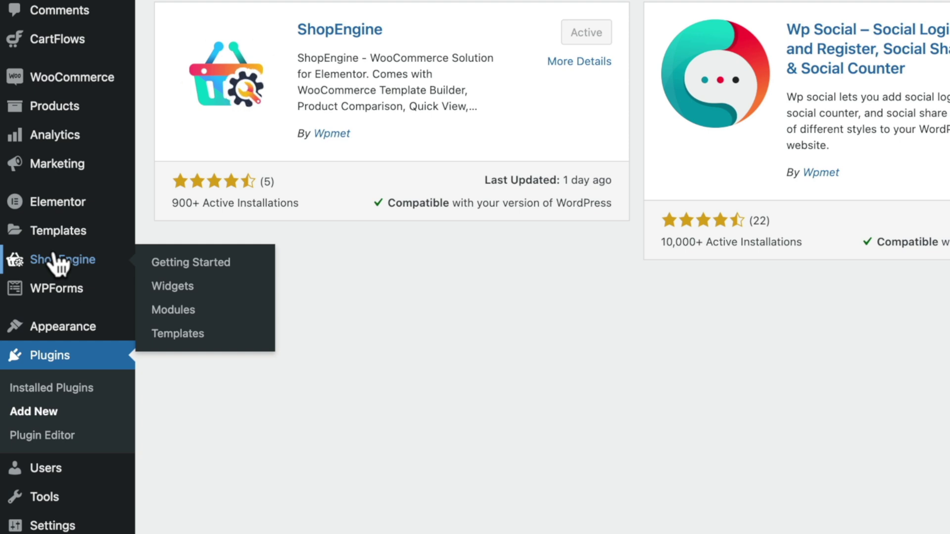
click(162, 310)
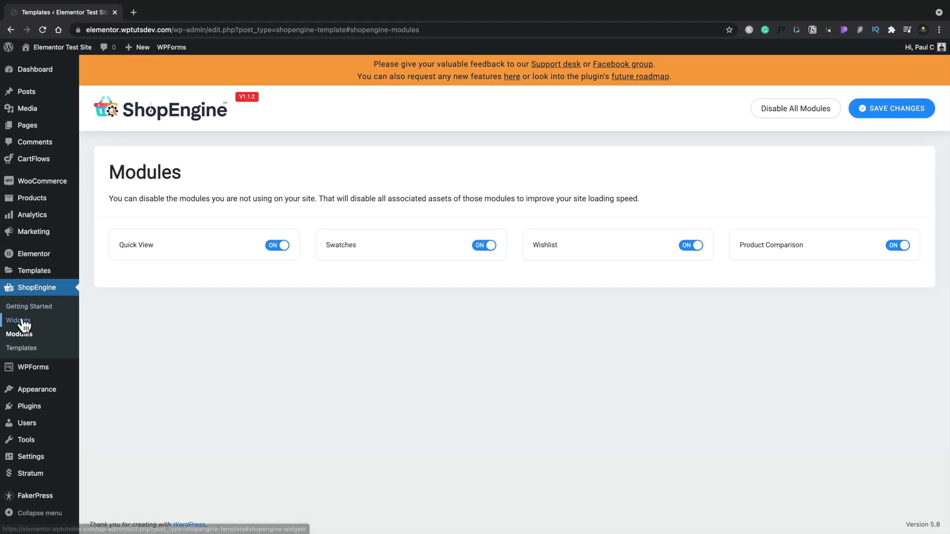
click(20, 321)
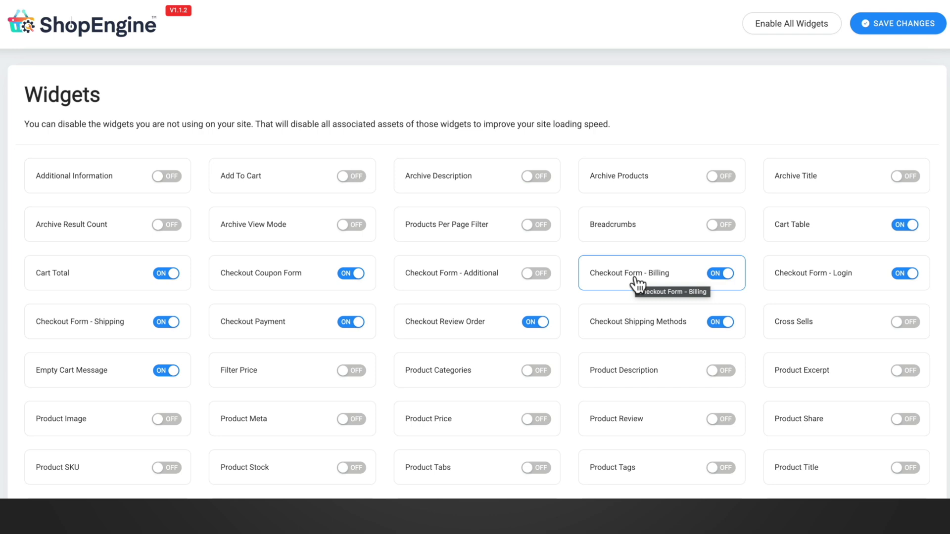
Switch on the Checkout Form - Additional widget and save the widget settings.
click(543, 276)
click(543, 277)
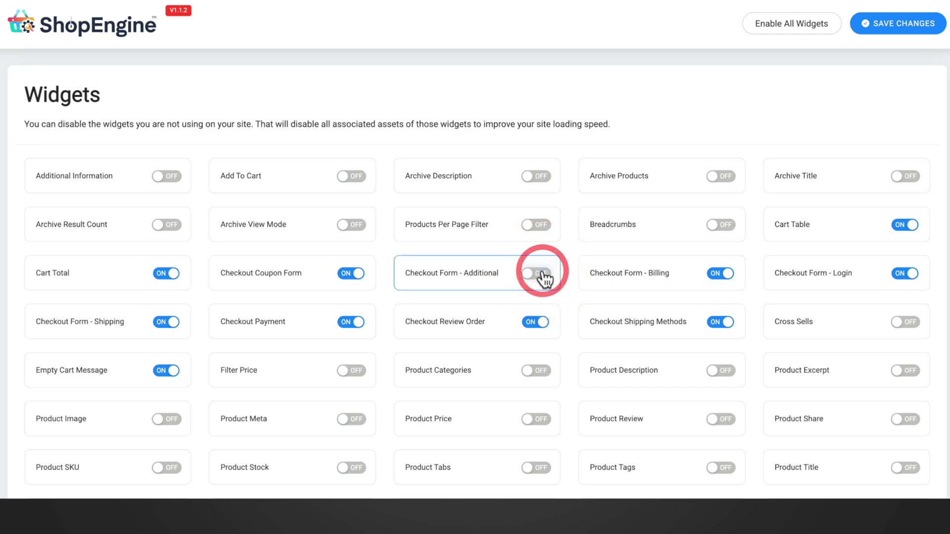
click(544, 277)
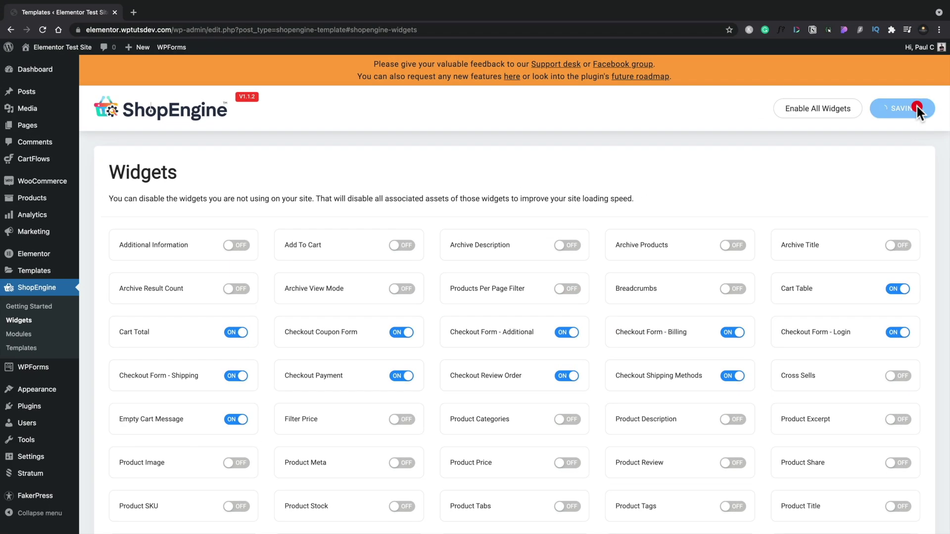
click(915, 24)
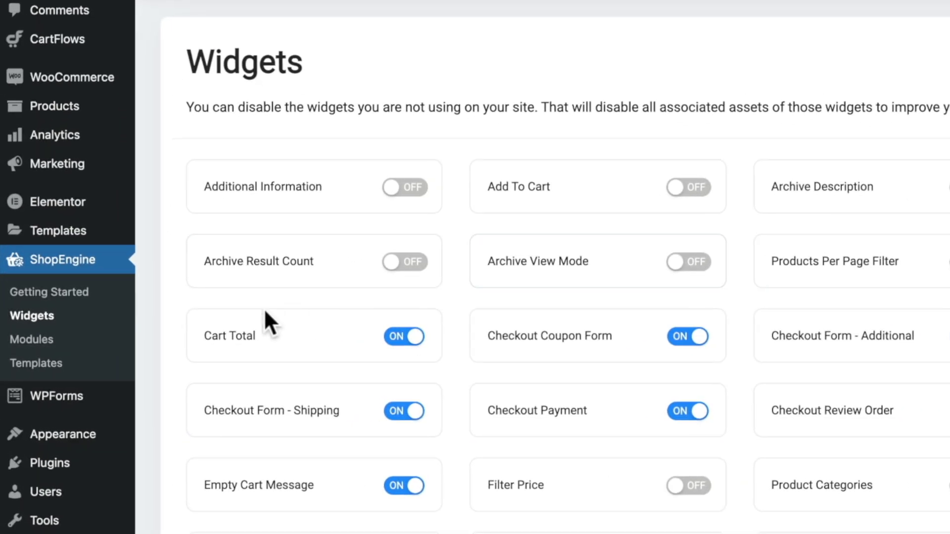
In ShopEngine Templates, turn off Set Default for My Checkout and save it.
click(27, 364)
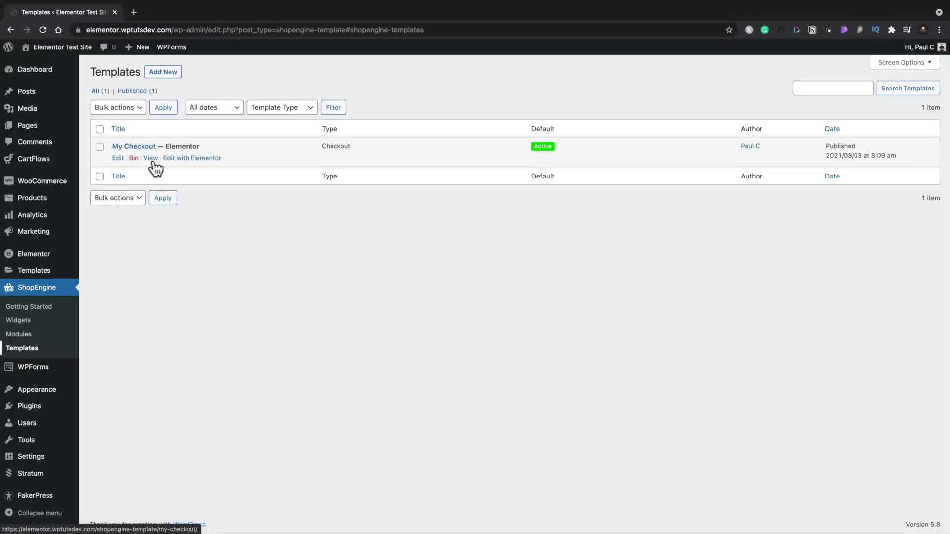
click(146, 150)
click(627, 207)
click(865, 519)
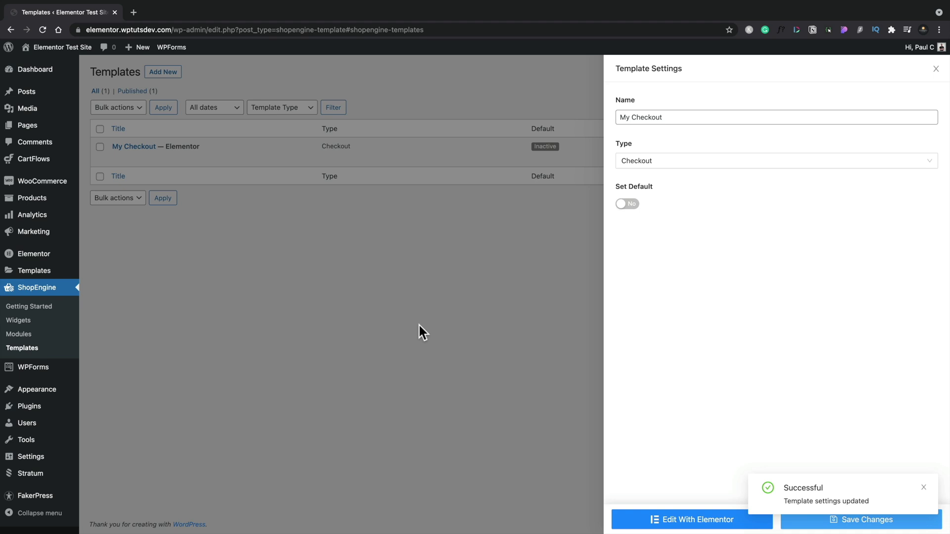
click(504, 429)
Add a new default Checkout template named 'New Checkout' and save its settings.
click(168, 75)
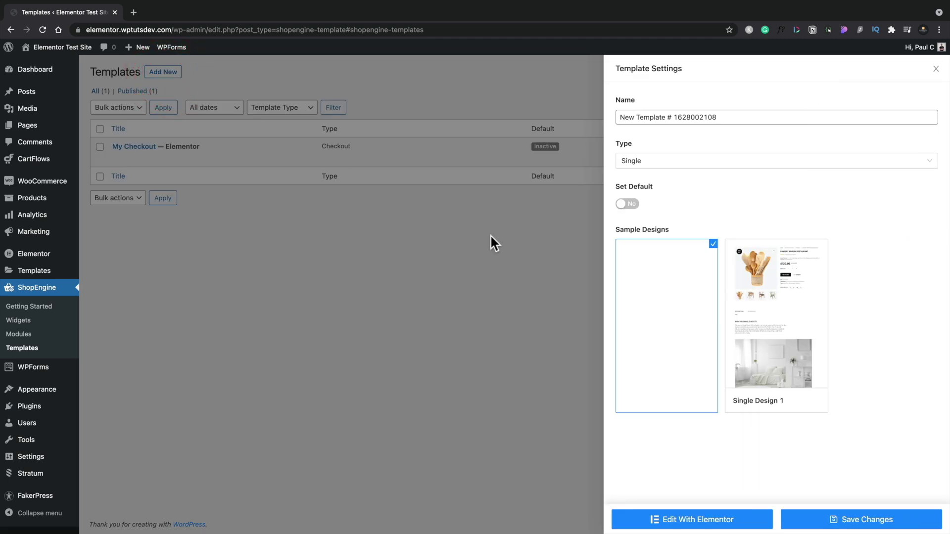
mouse_move(734, 370)
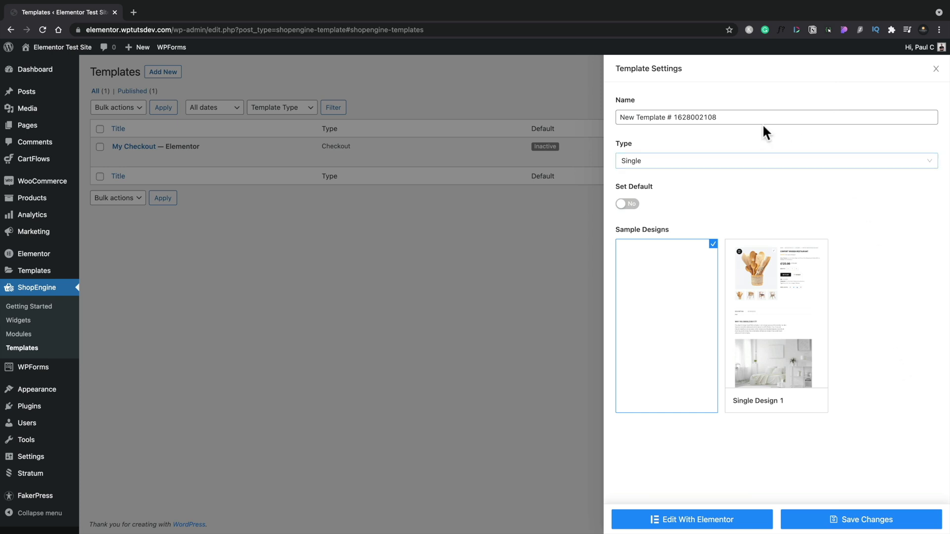
drag(744, 117, 601, 118)
text(New Chweckout)
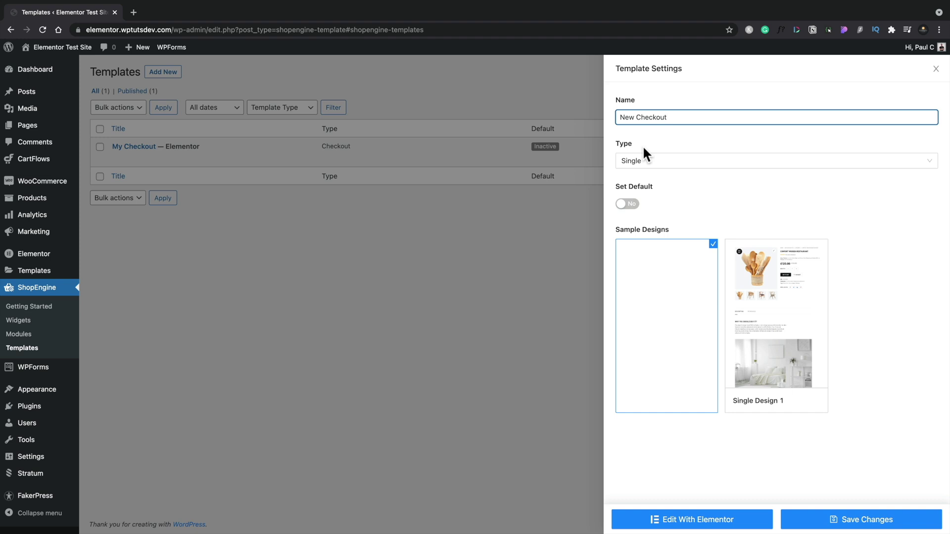
click(643, 157)
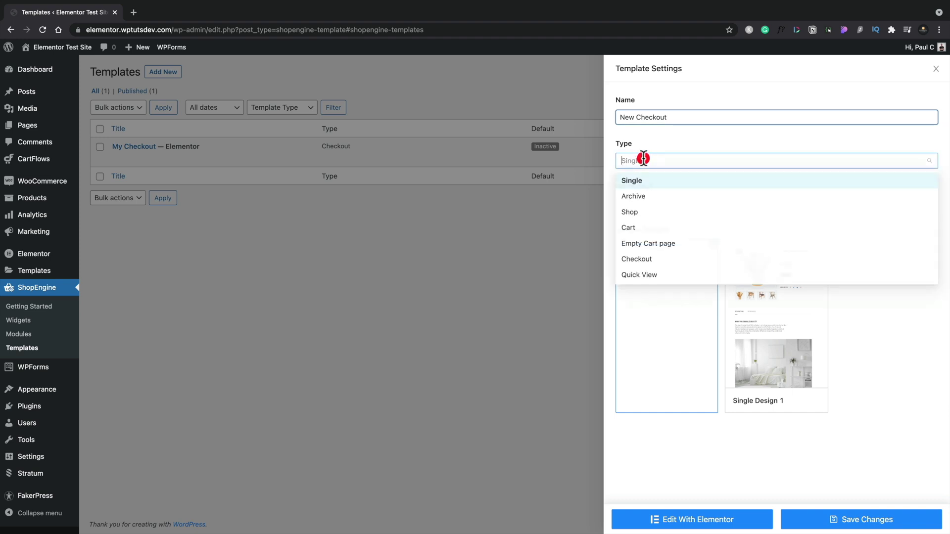
click(647, 261)
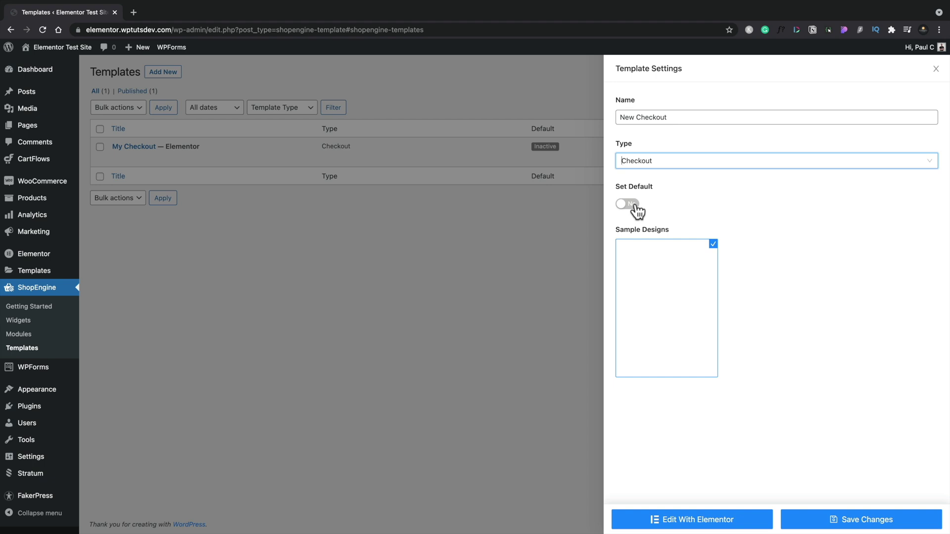
click(635, 205)
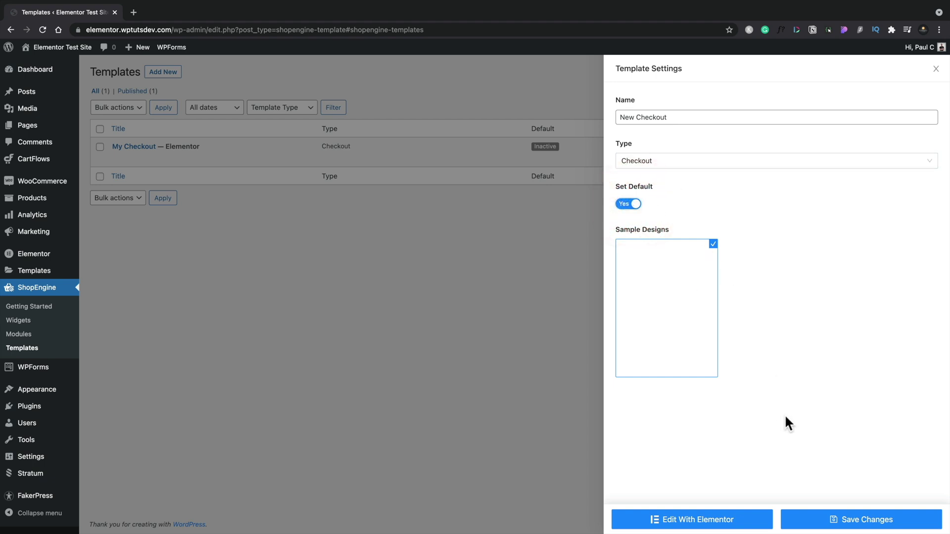
click(851, 519)
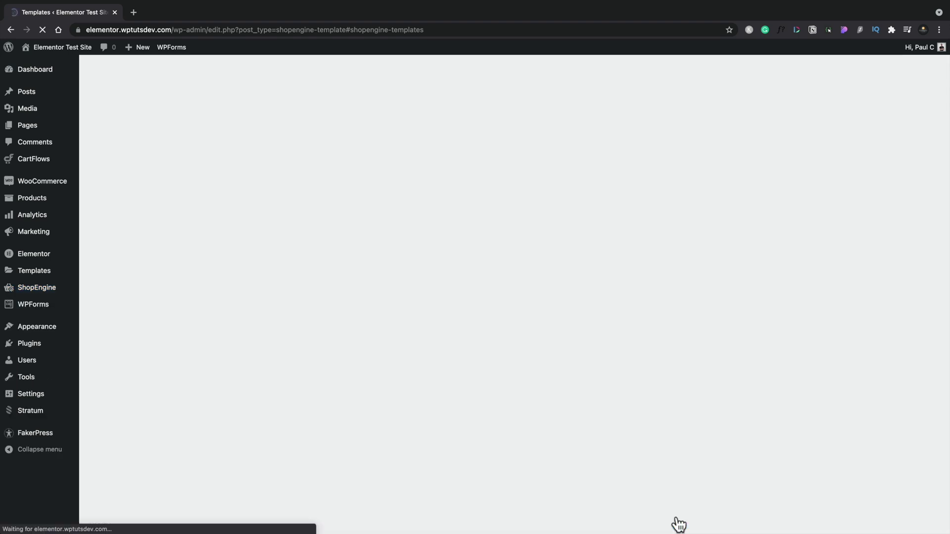
click(675, 515)
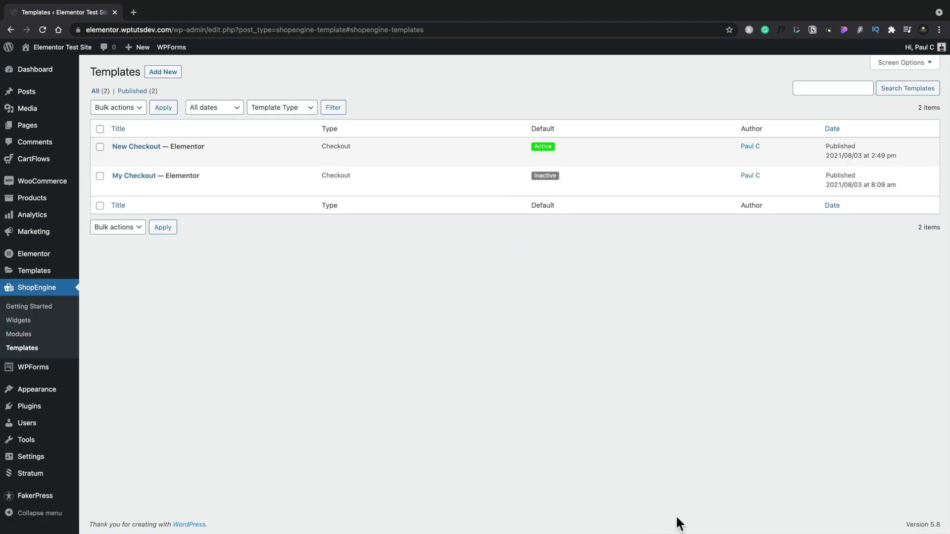
Edit the New Checkout template with Elementor from its row in the templates list.
mouse_move(175, 163)
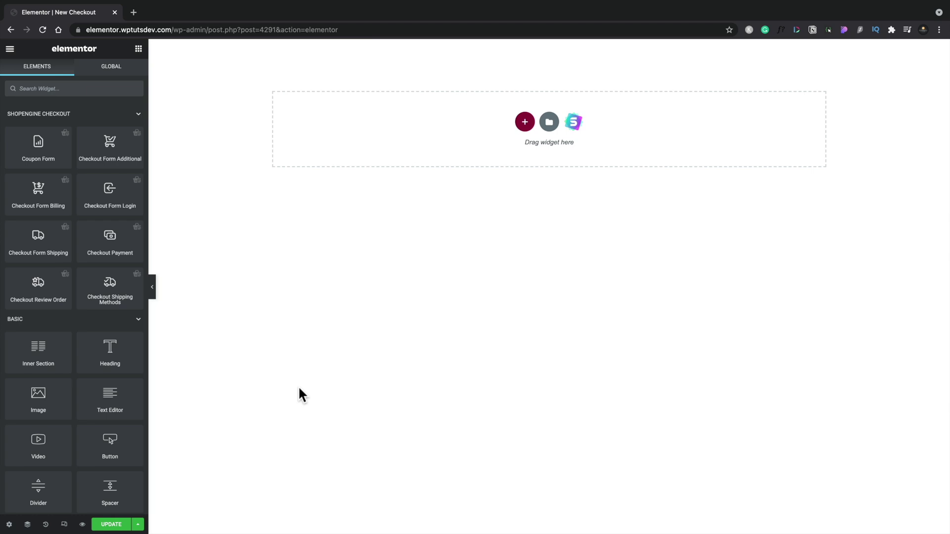
Set the page layout to Elementor Full Width, hide the title, and add a new section.
click(10, 524)
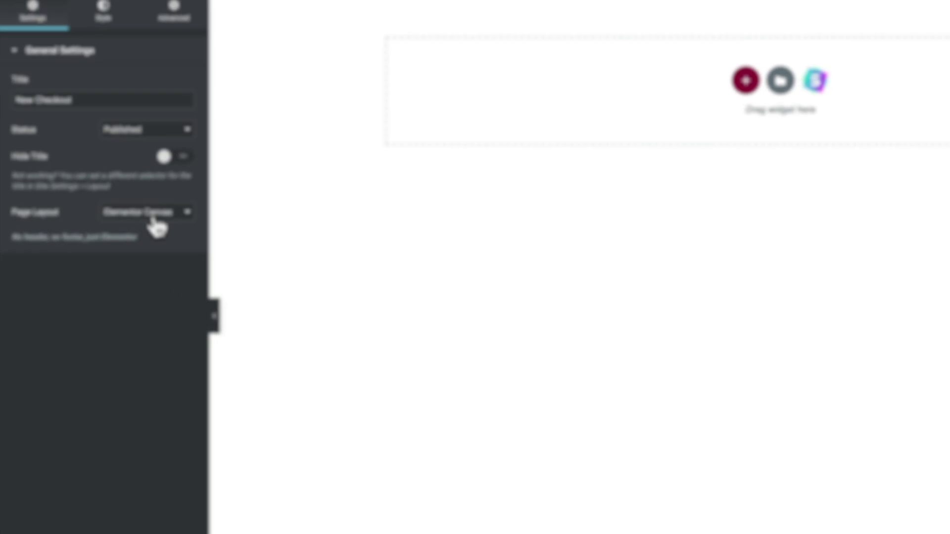
click(155, 221)
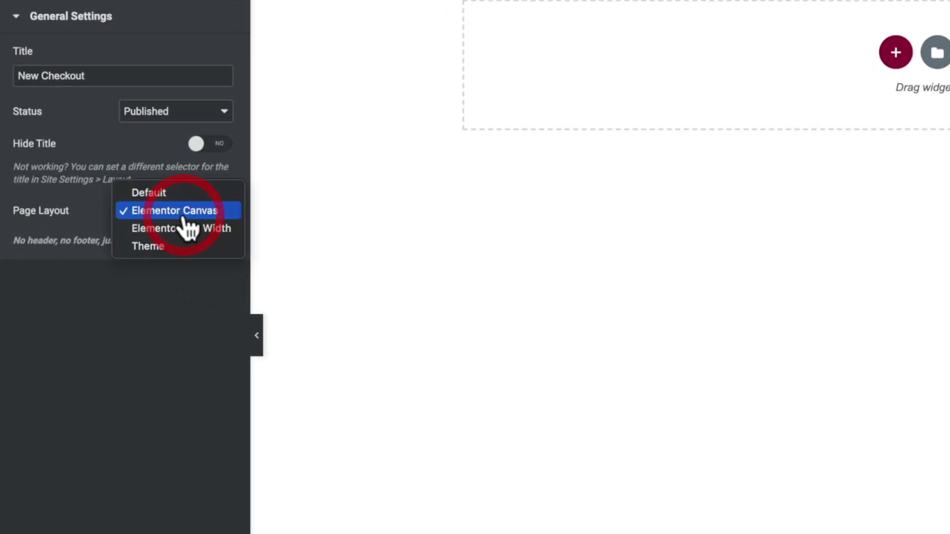
click(187, 230)
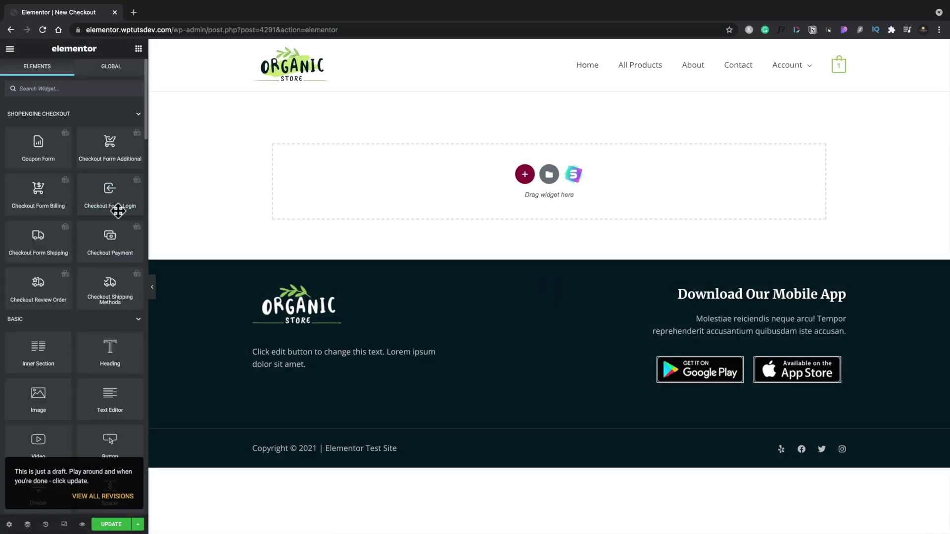
click(9, 524)
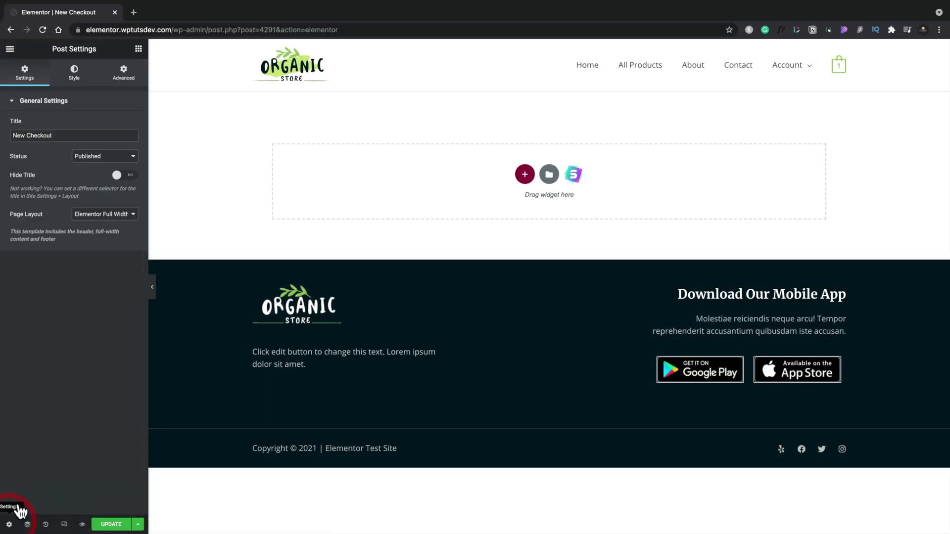
click(132, 180)
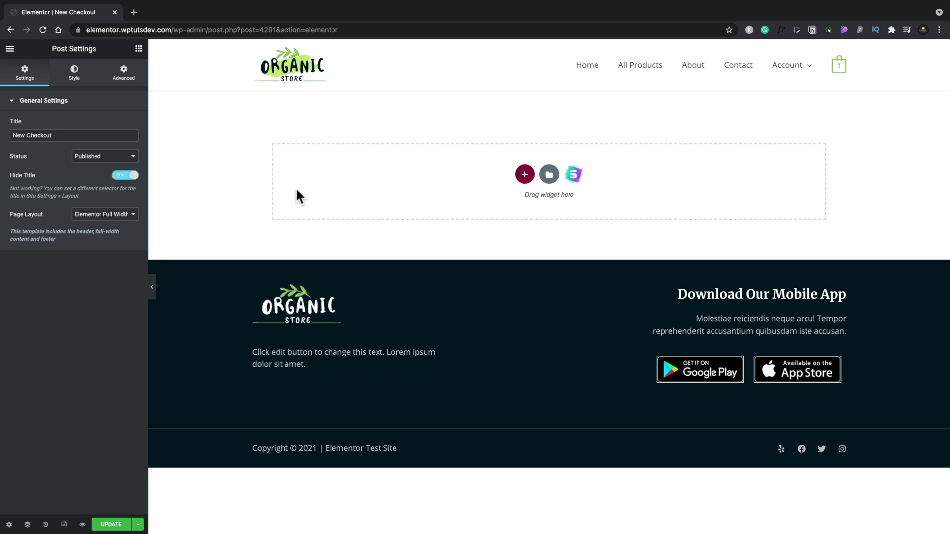
click(525, 175)
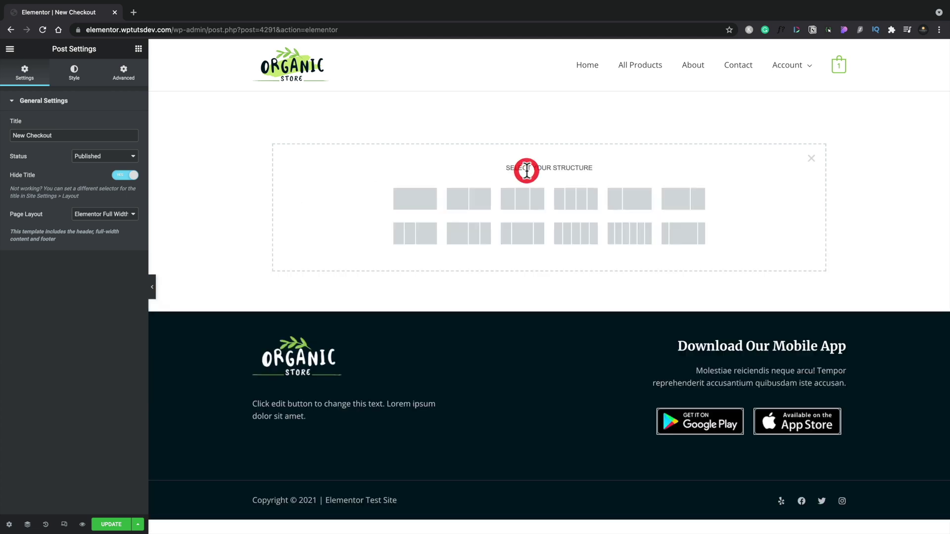
Create a single-column section with the grapes photo as its classic background image.
click(422, 204)
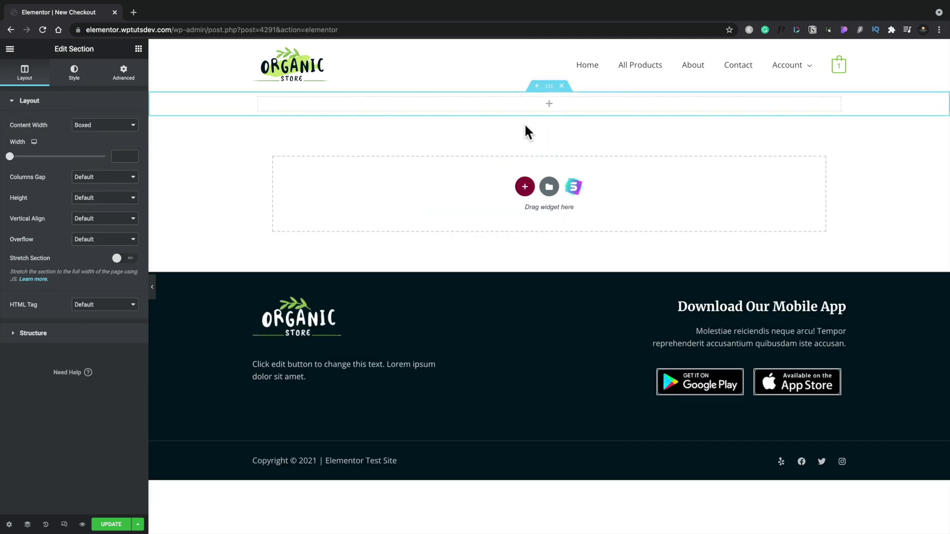
click(551, 87)
click(74, 79)
click(91, 146)
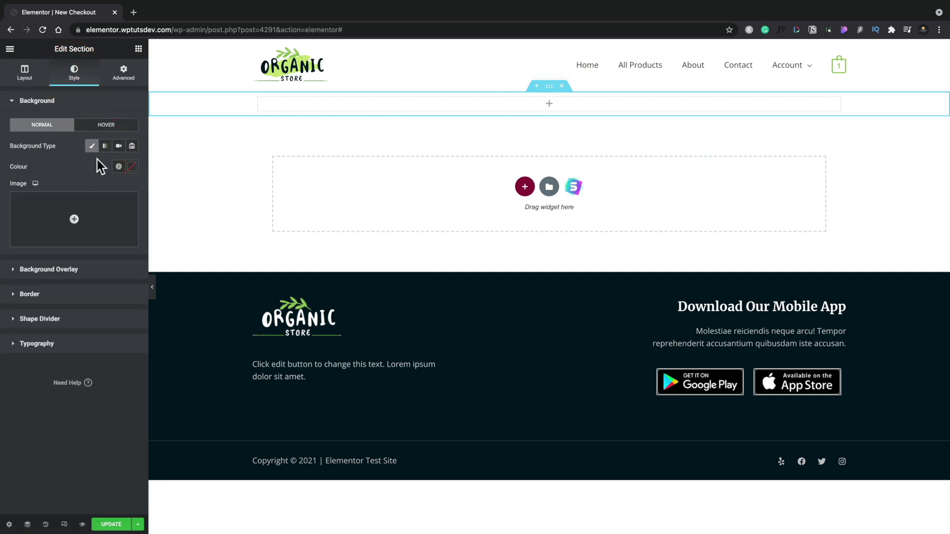
click(88, 225)
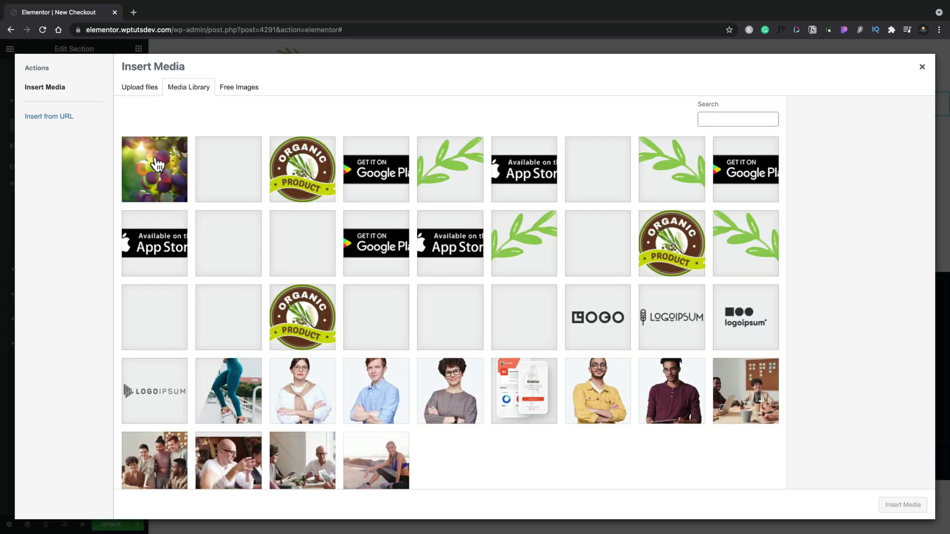
click(147, 165)
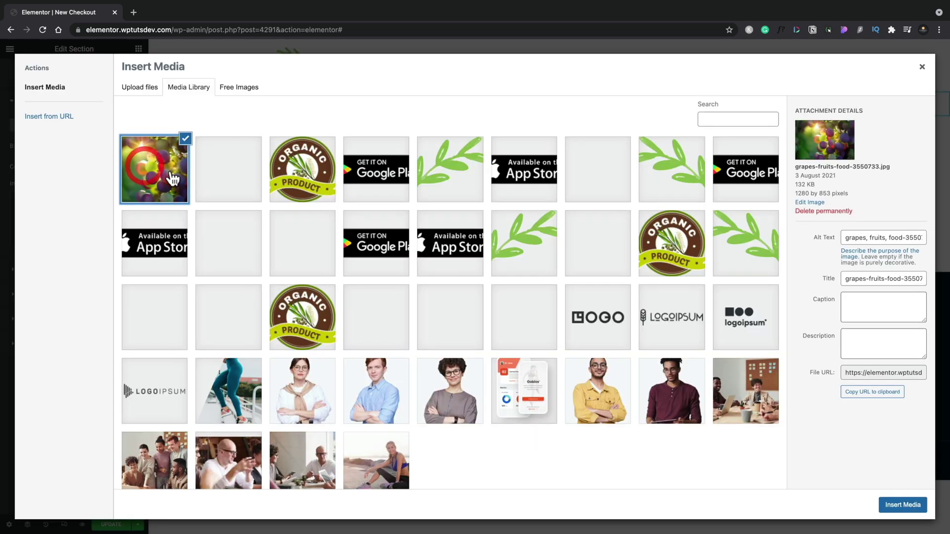
click(901, 505)
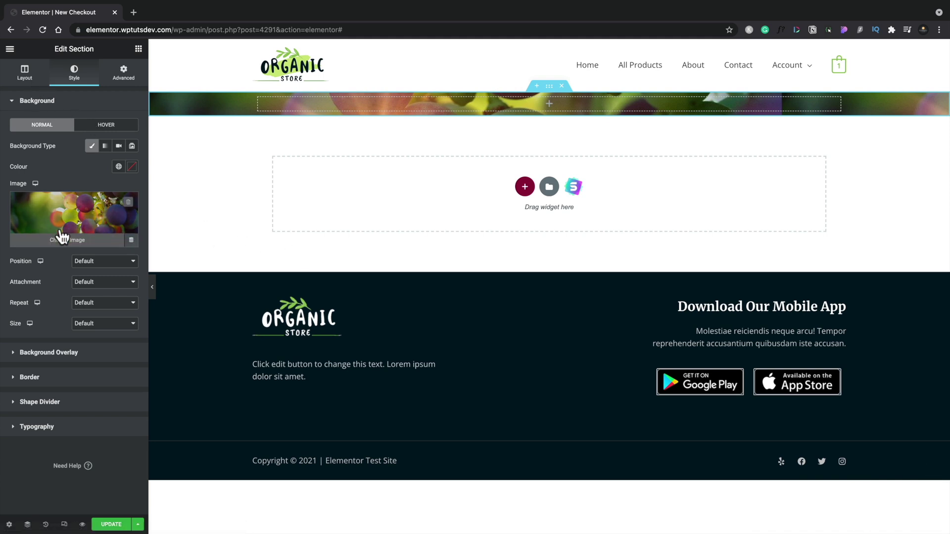
Set the grapes background to Centre Right position, No-repeat, and Cover size.
click(96, 264)
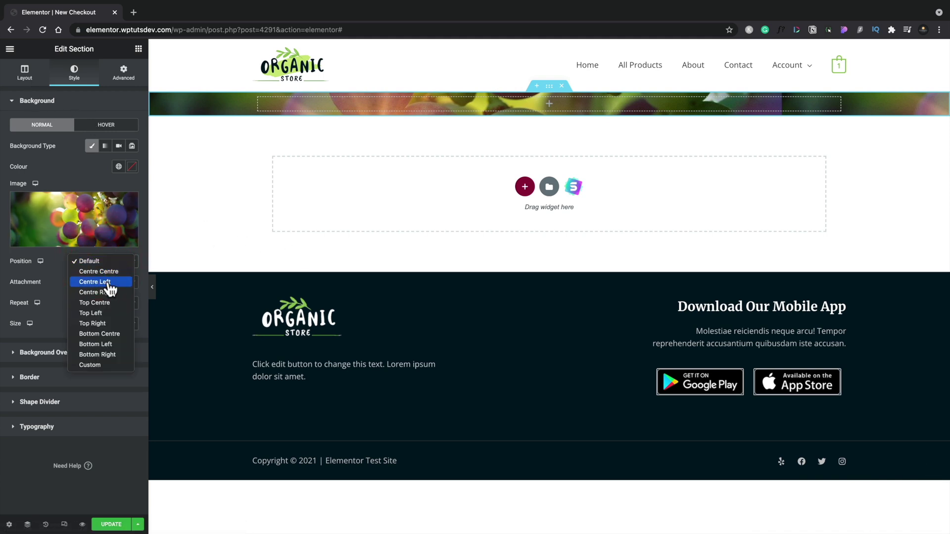
click(109, 293)
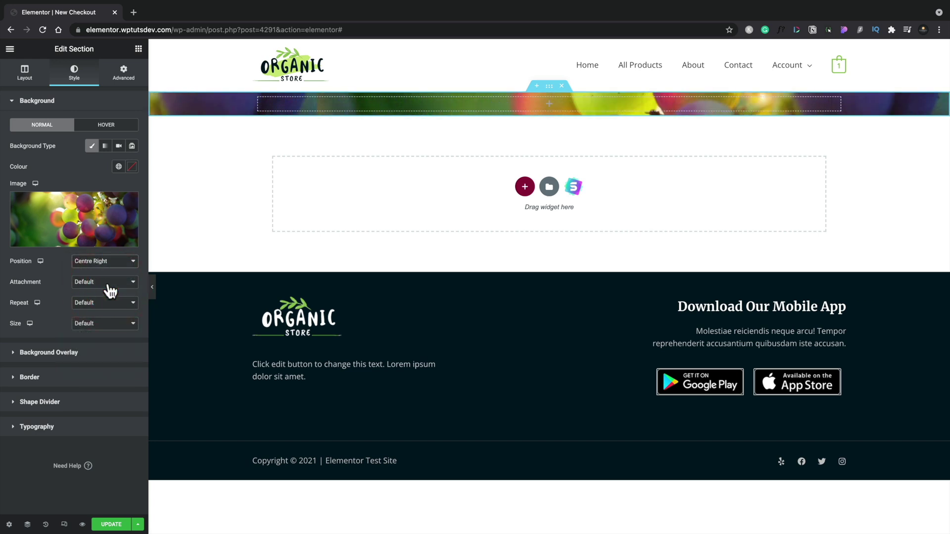
click(106, 301)
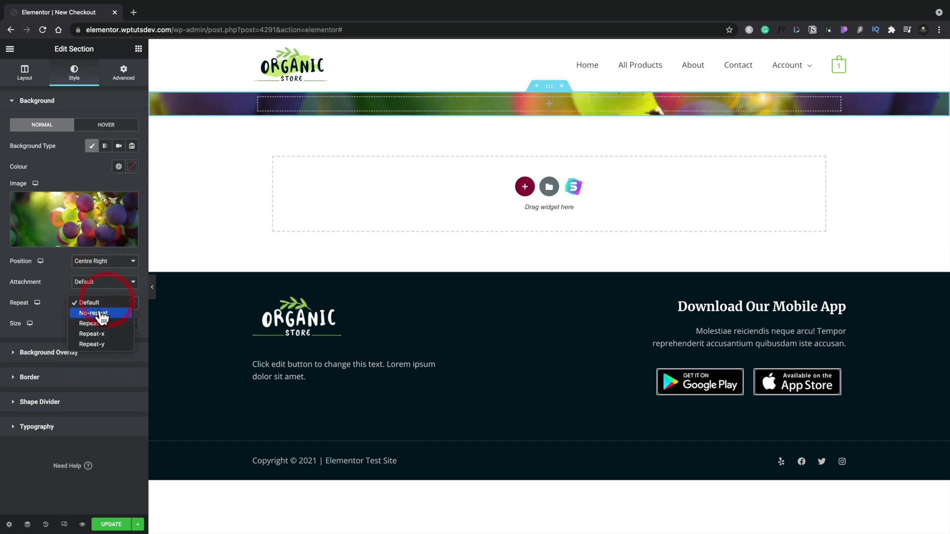
click(102, 314)
click(102, 324)
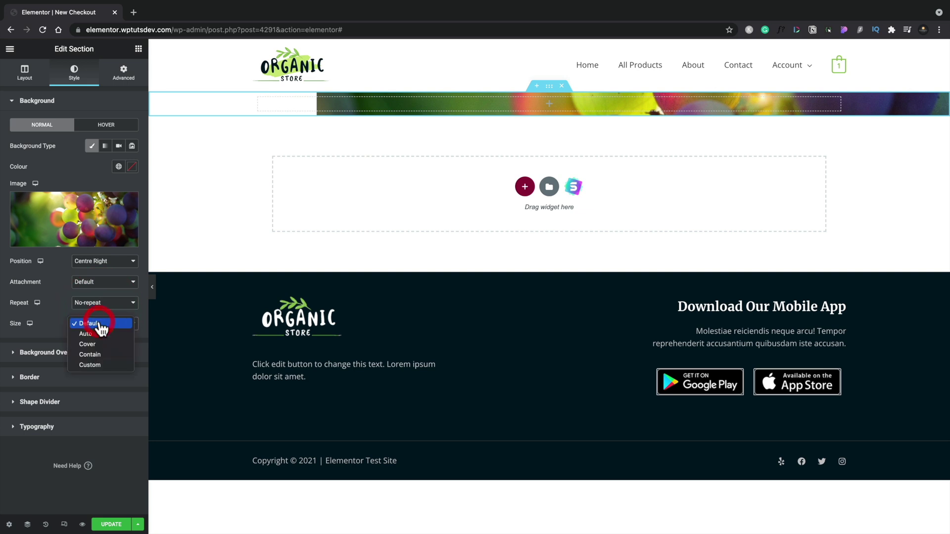
click(99, 343)
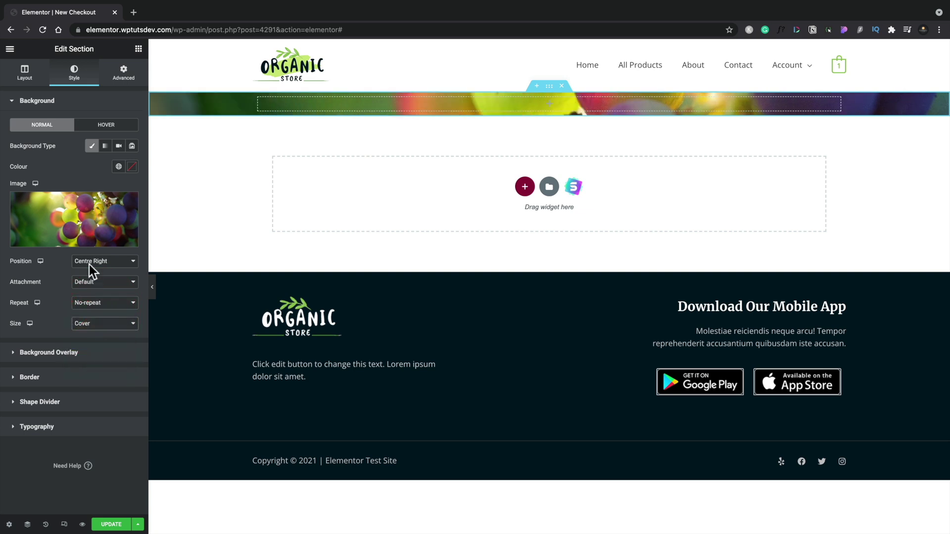
Set the grapes section's height to Min Height.
click(24, 73)
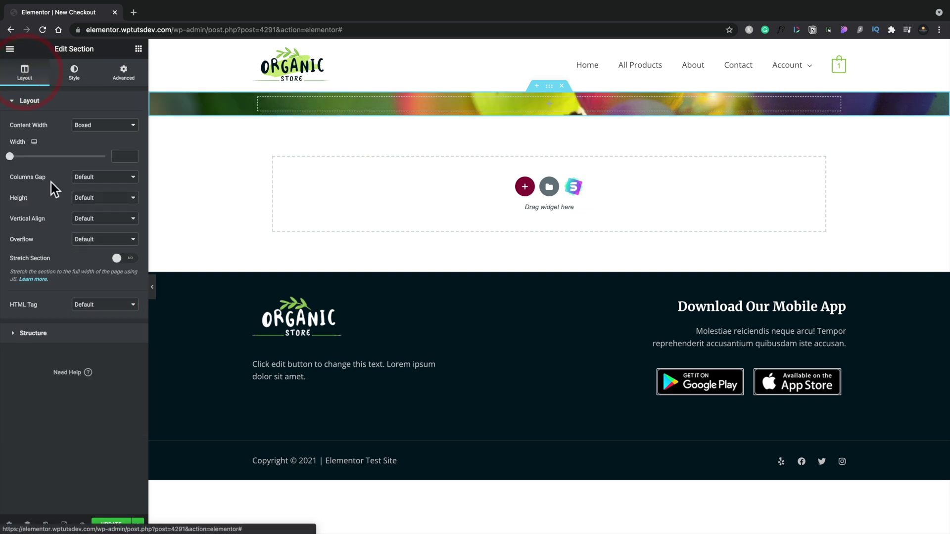
click(101, 198)
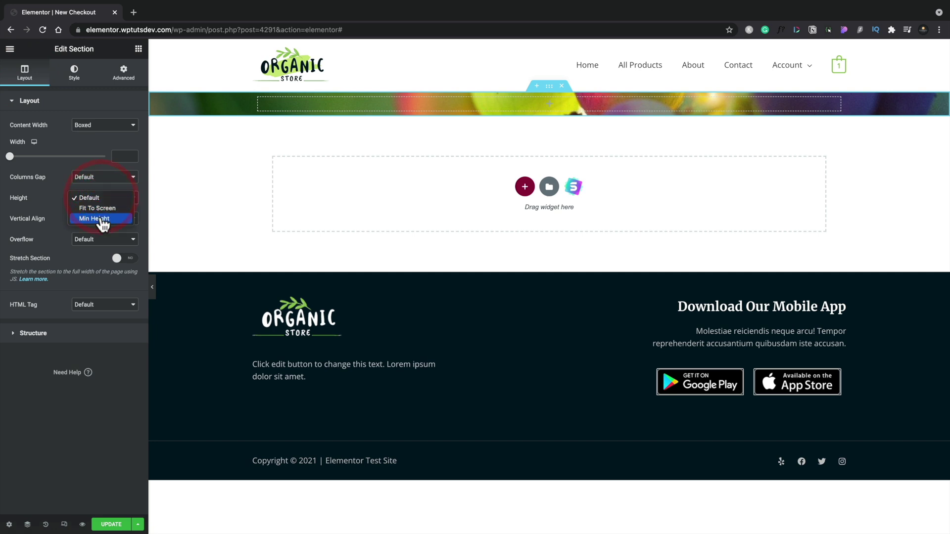
click(99, 218)
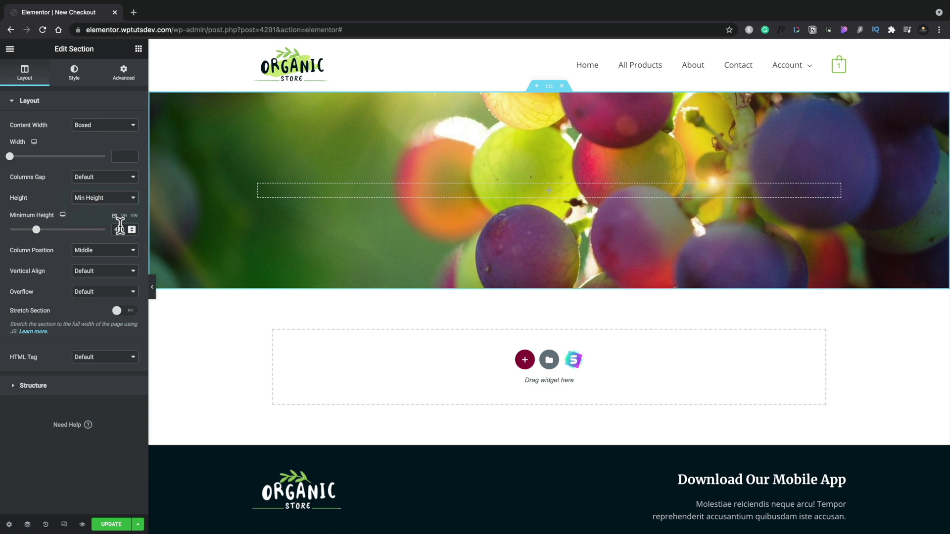
Add a classic background overlay in Saved Color #5 (#001524) at 0.5 opacity.
click(74, 72)
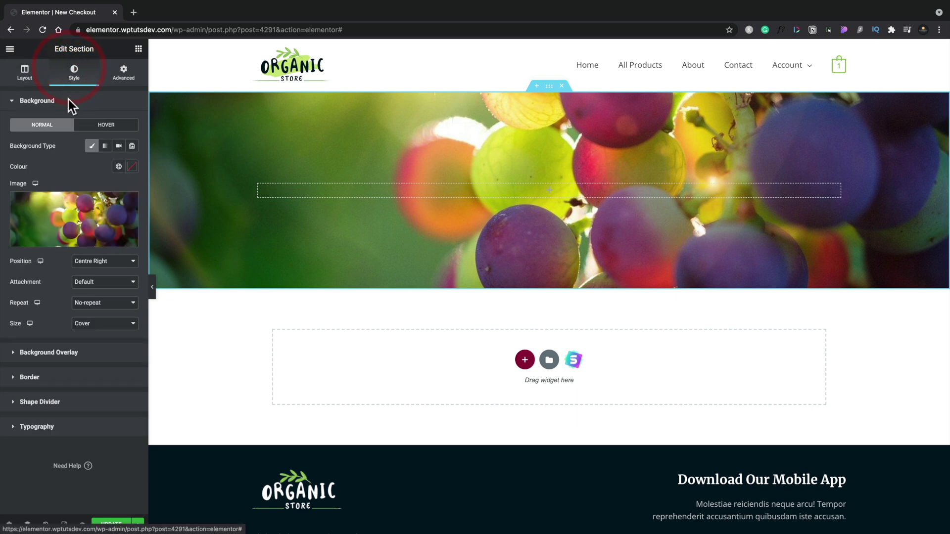
click(57, 351)
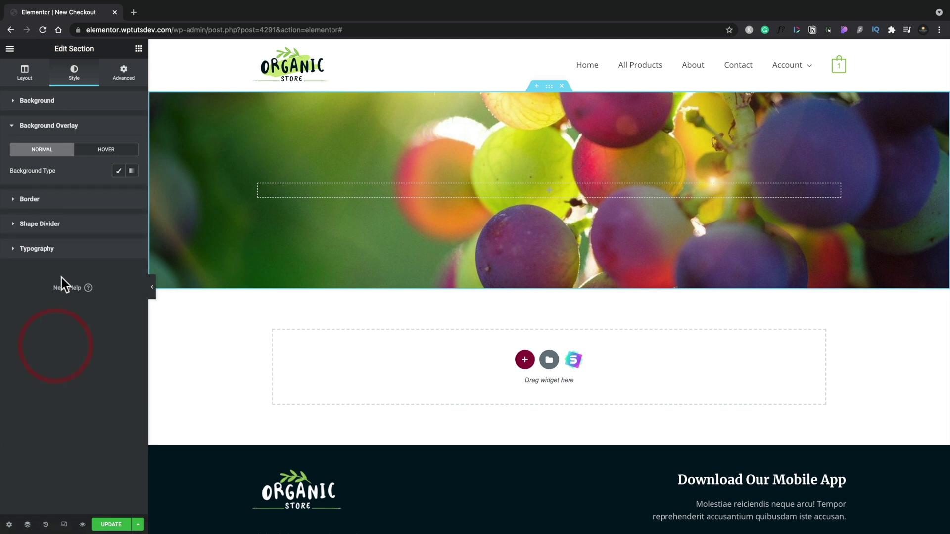
click(118, 170)
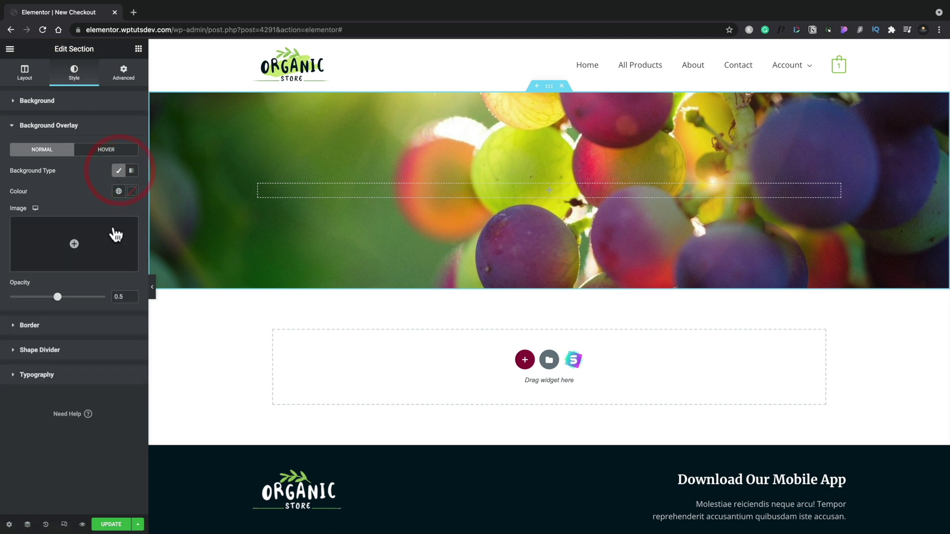
click(119, 191)
scroll(96, 296, down, 2)
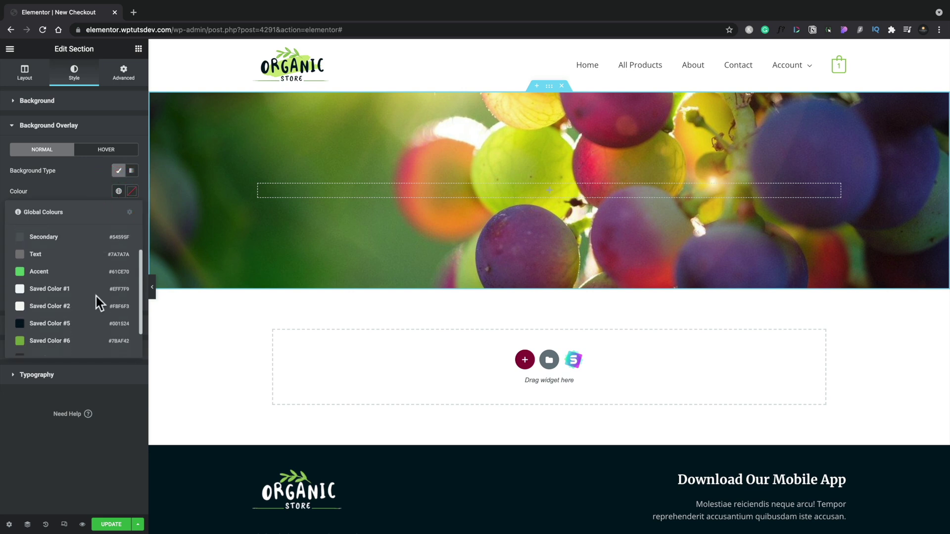
scroll(96, 295, down, 1)
click(64, 297)
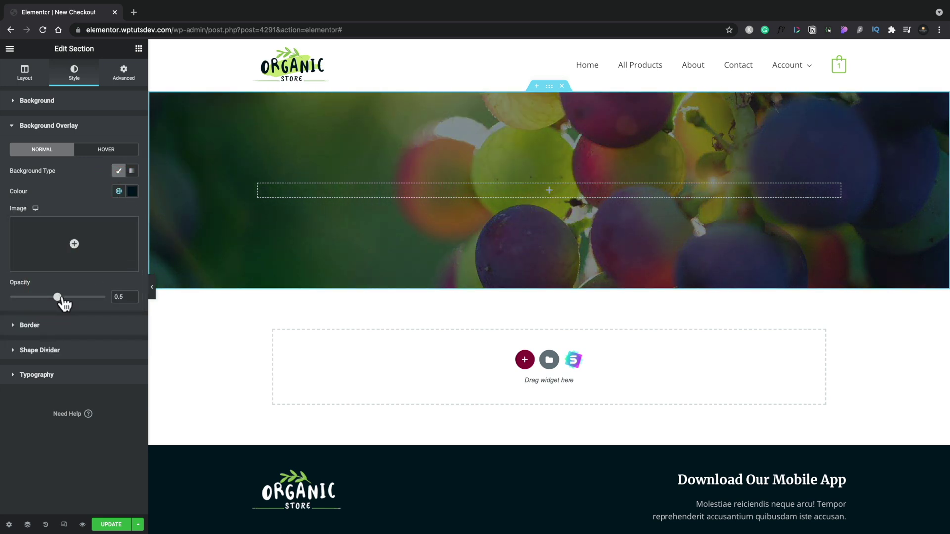
drag(58, 297, 71, 298)
Place a centred H3 Heading reading 'Checkout' in the grapes hero section.
click(138, 49)
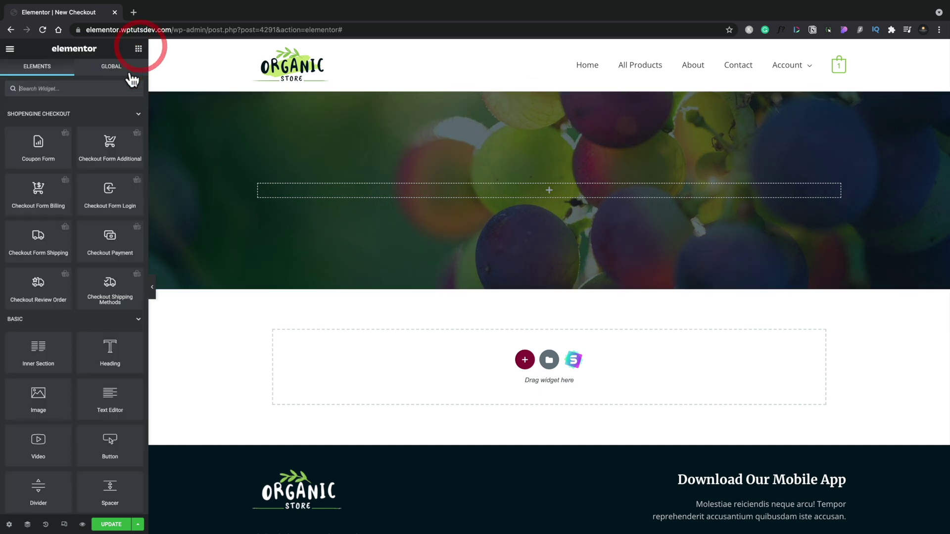
drag(103, 344, 523, 188)
click(108, 265)
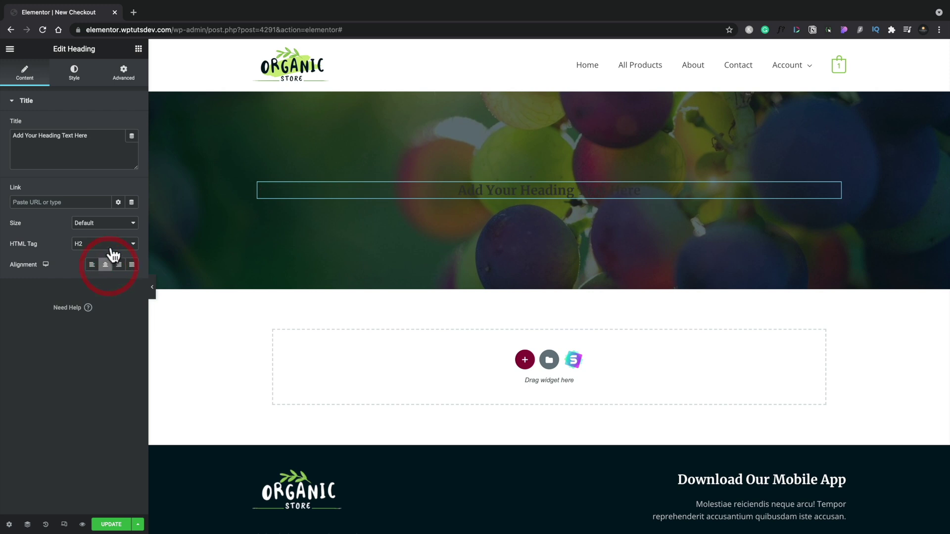
click(112, 247)
click(95, 262)
drag(99, 132, 1, 141)
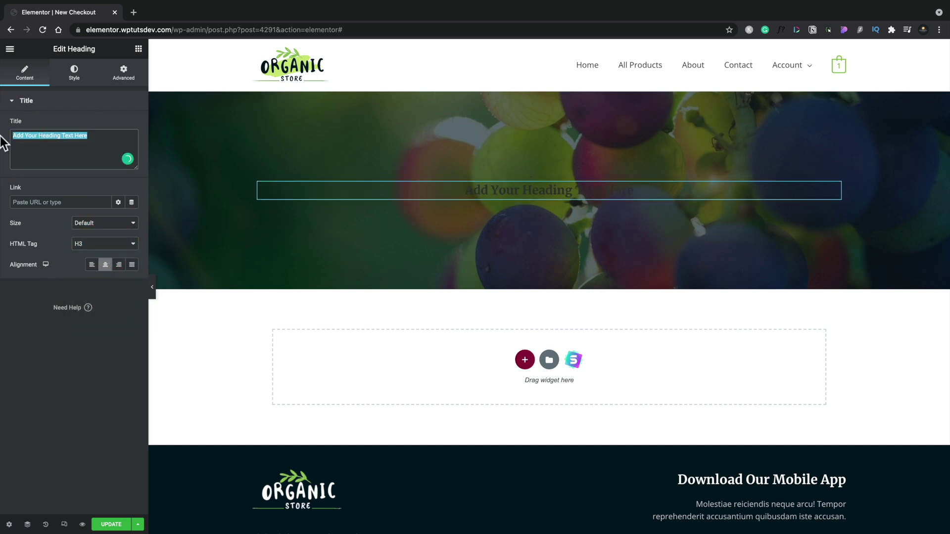
text(Checkout)
Style the Checkout heading white with Saved Color #8 and font weight 300.
click(74, 73)
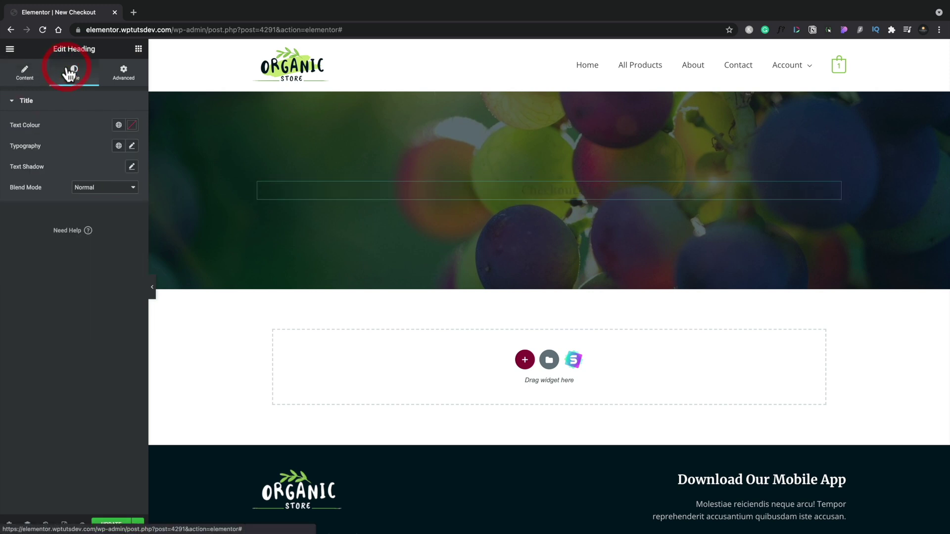
click(120, 128)
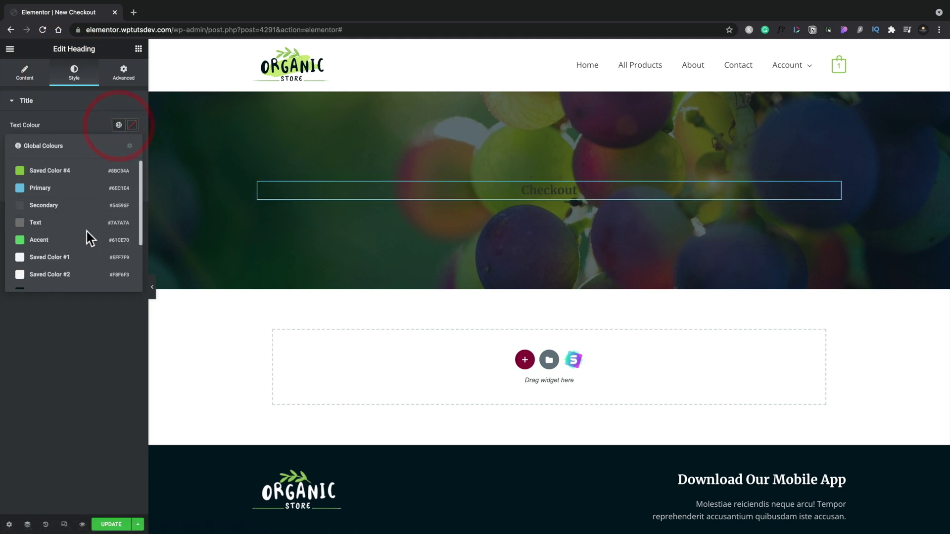
scroll(87, 232, down, 3)
click(64, 276)
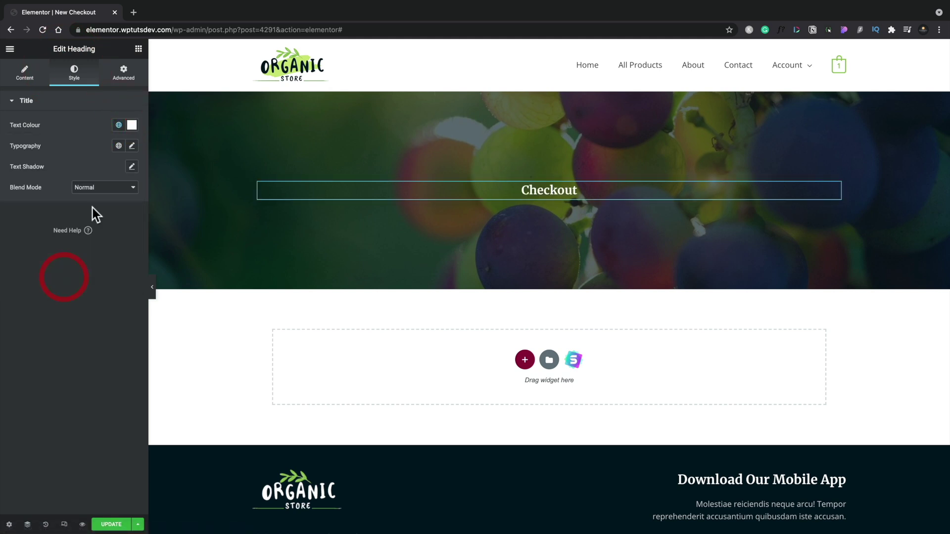
click(131, 148)
click(102, 243)
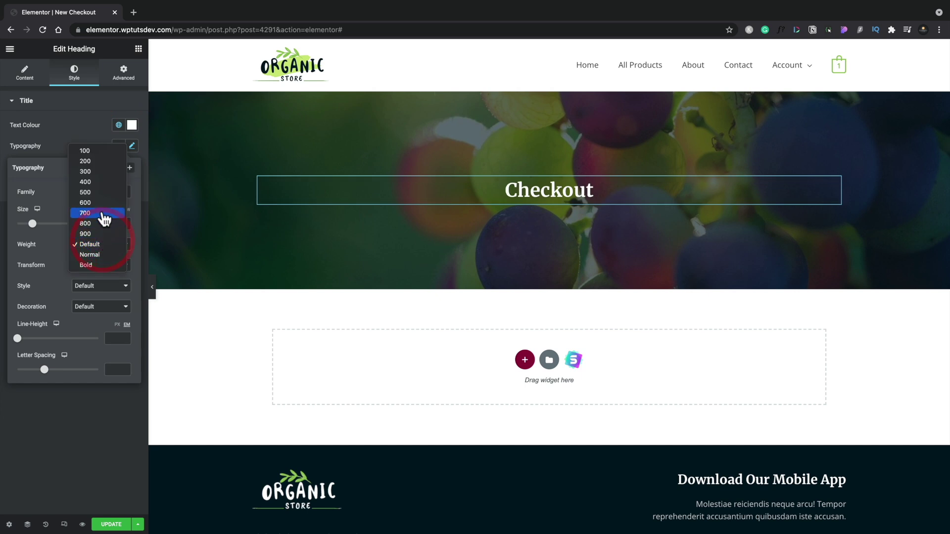
click(92, 171)
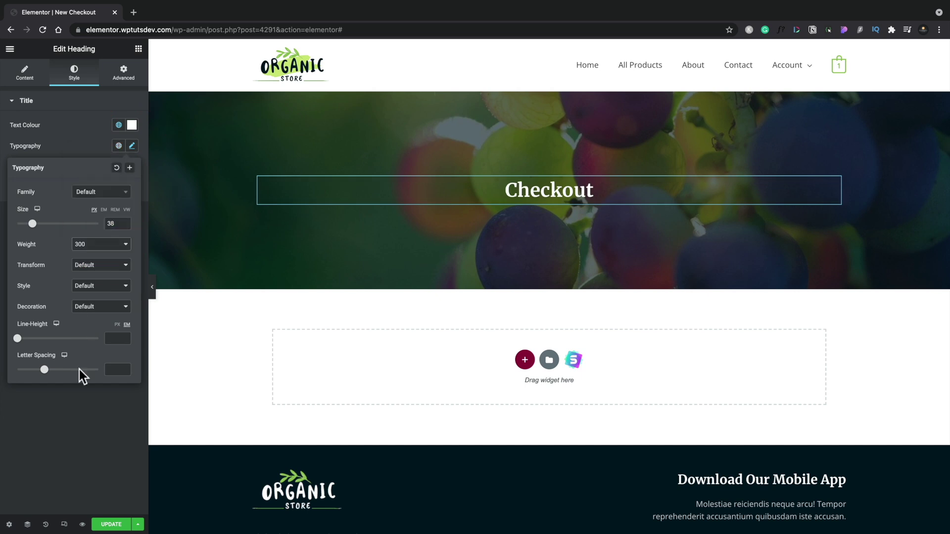
click(78, 402)
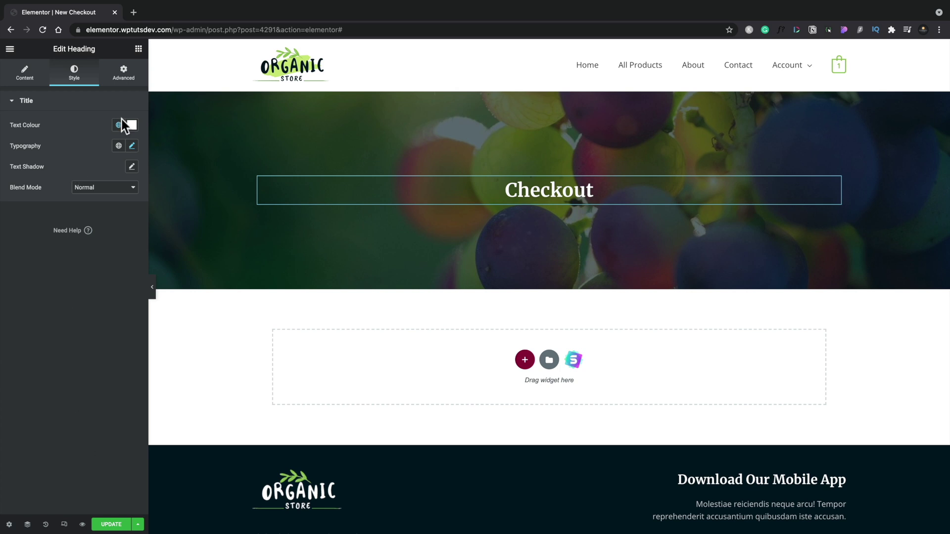
Add a 66/33 two-column section below the Checkout banner with 50 px top and bottom margins.
click(526, 360)
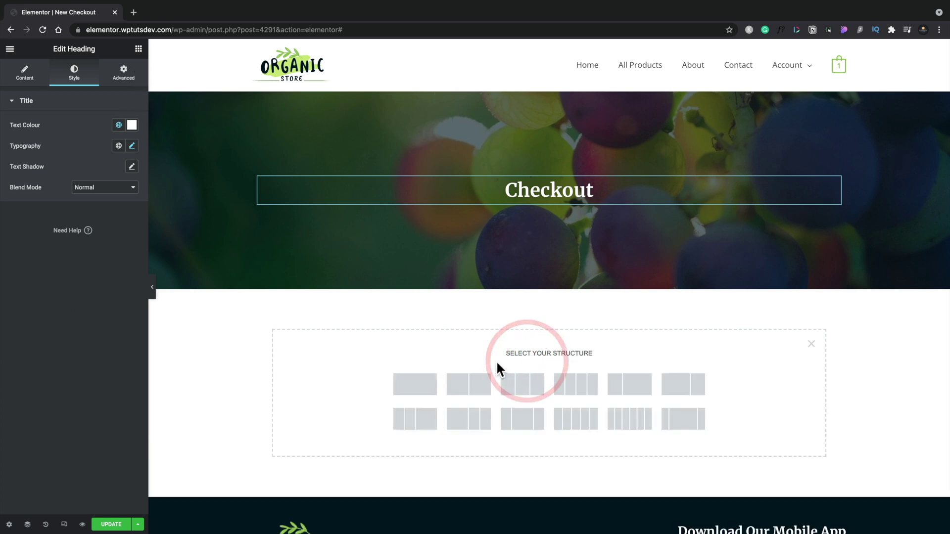
click(682, 396)
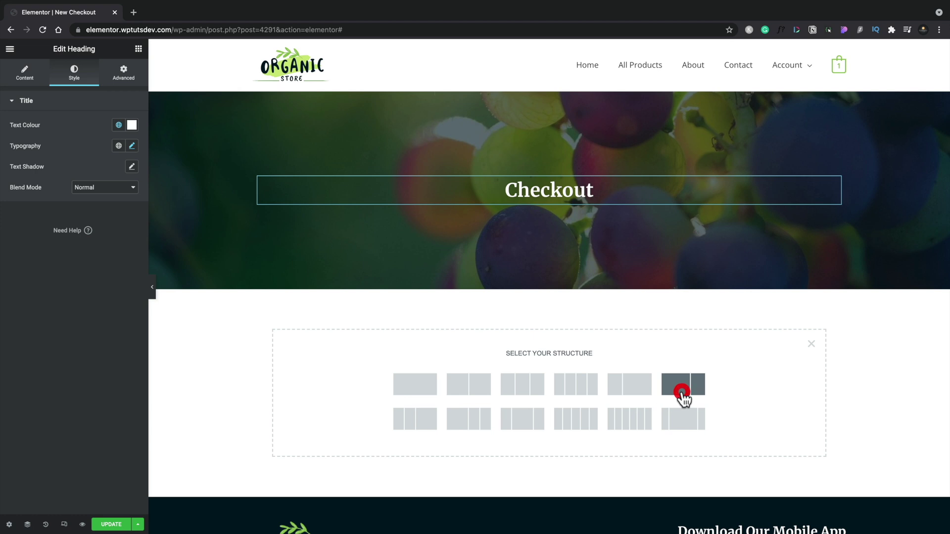
click(549, 285)
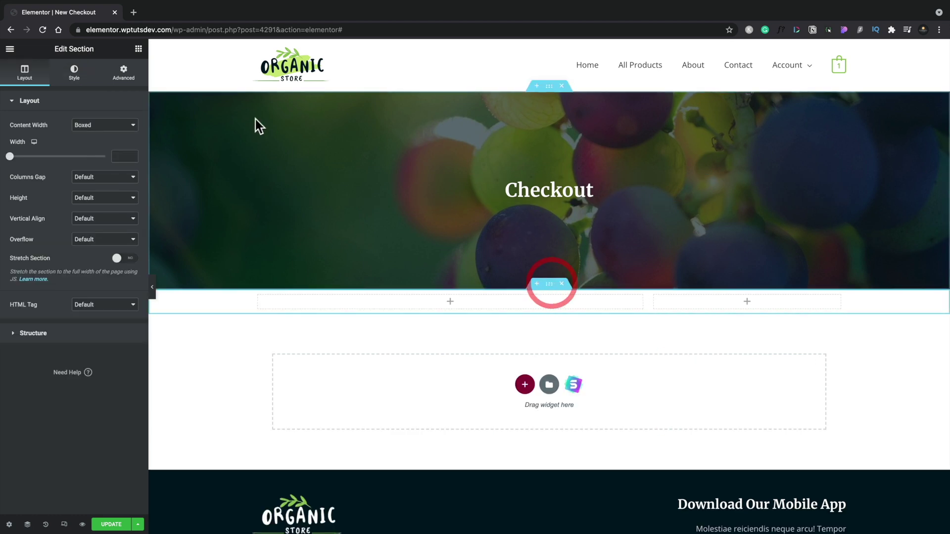
click(124, 73)
click(20, 136)
text(50)
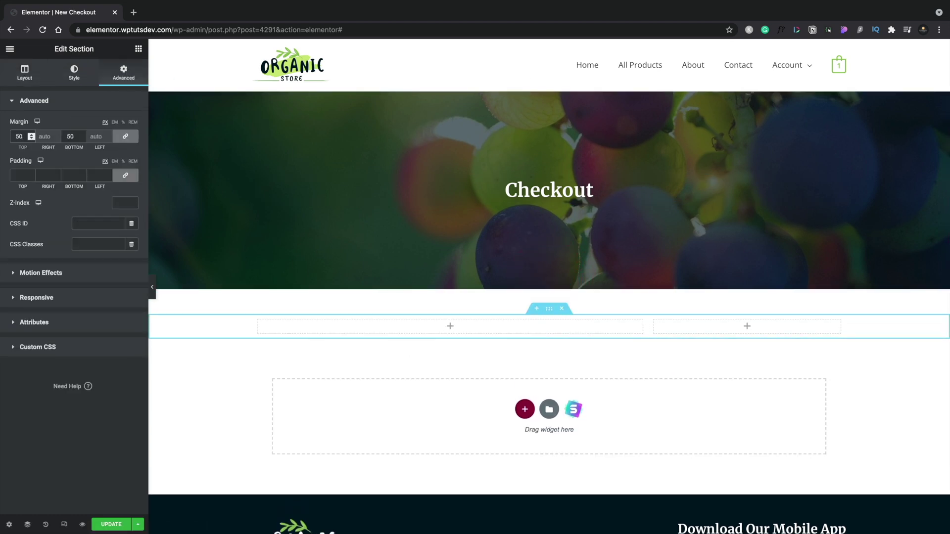
click(138, 49)
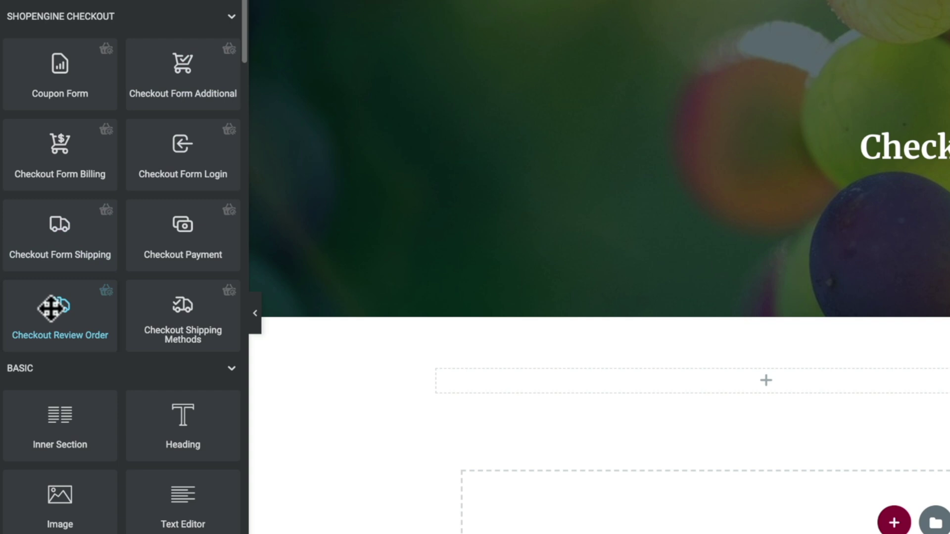
Place the Checkout Review Order table in the wider left column and review its Table Body settings.
drag(51, 308, 554, 389)
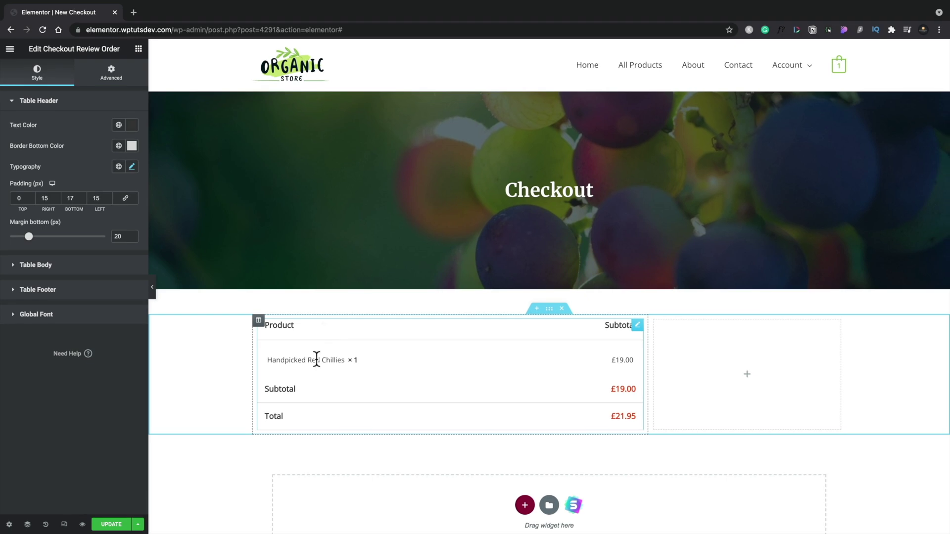
scroll(317, 358, down, 3)
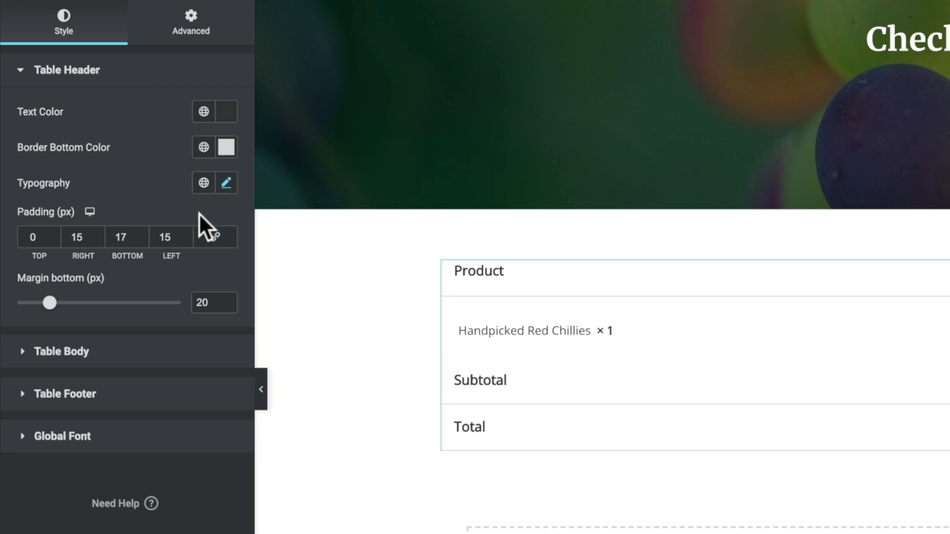
click(76, 349)
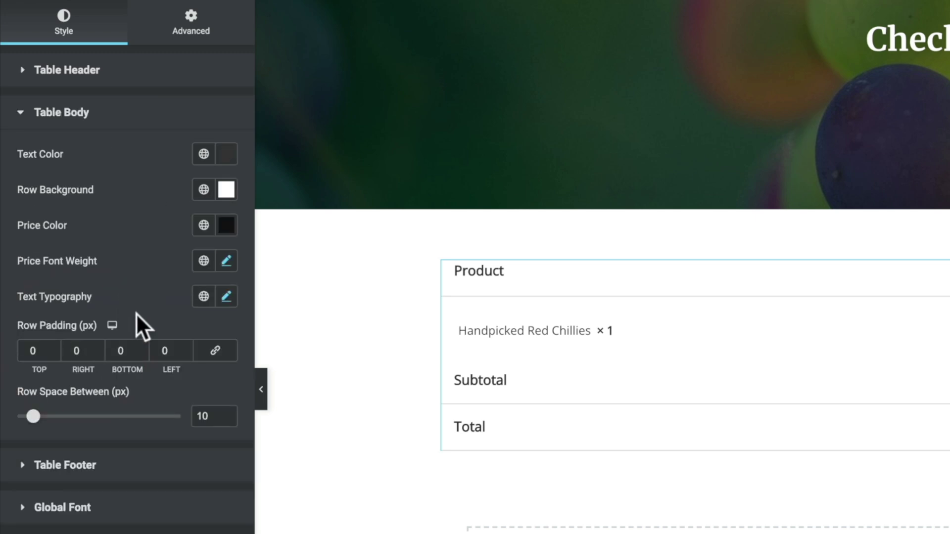
Try Times New Roman as the order table's global font, then revert it to Default.
click(91, 510)
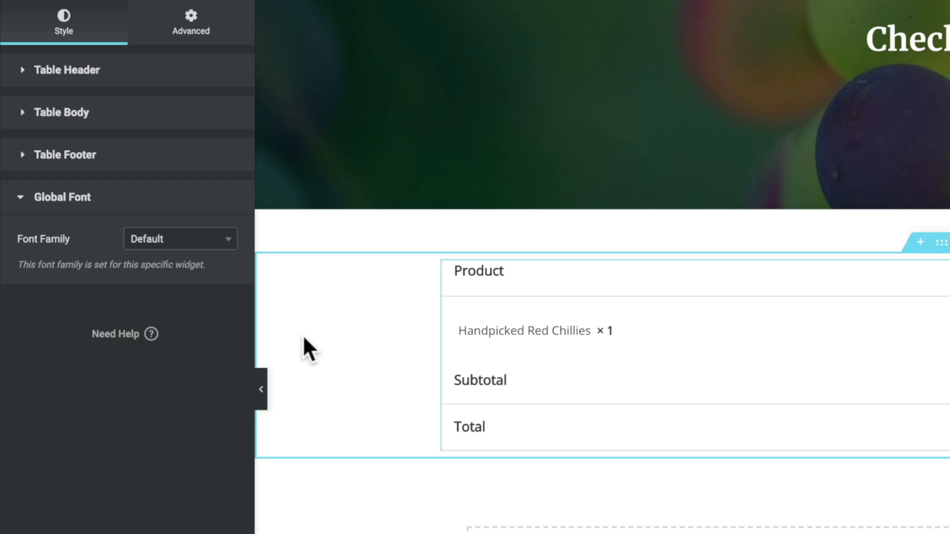
click(228, 241)
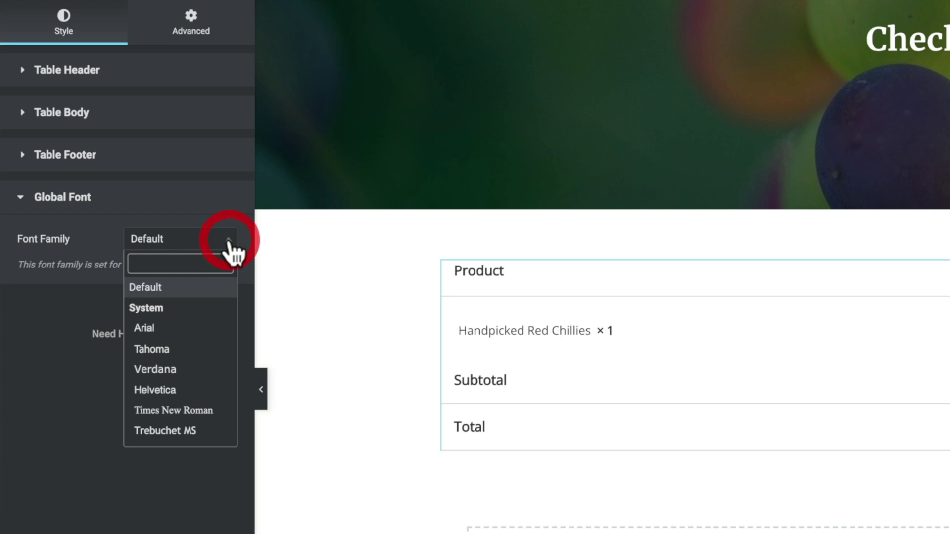
click(187, 407)
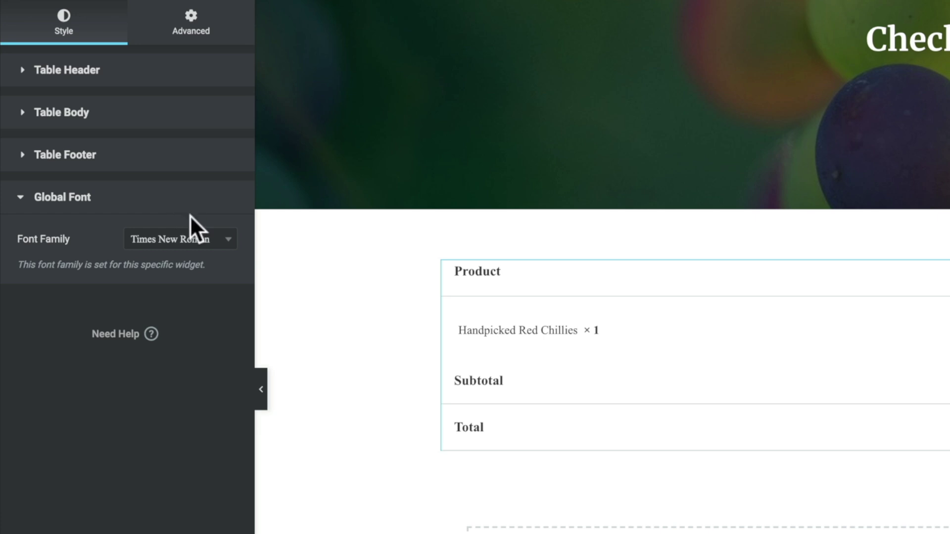
click(218, 243)
click(168, 283)
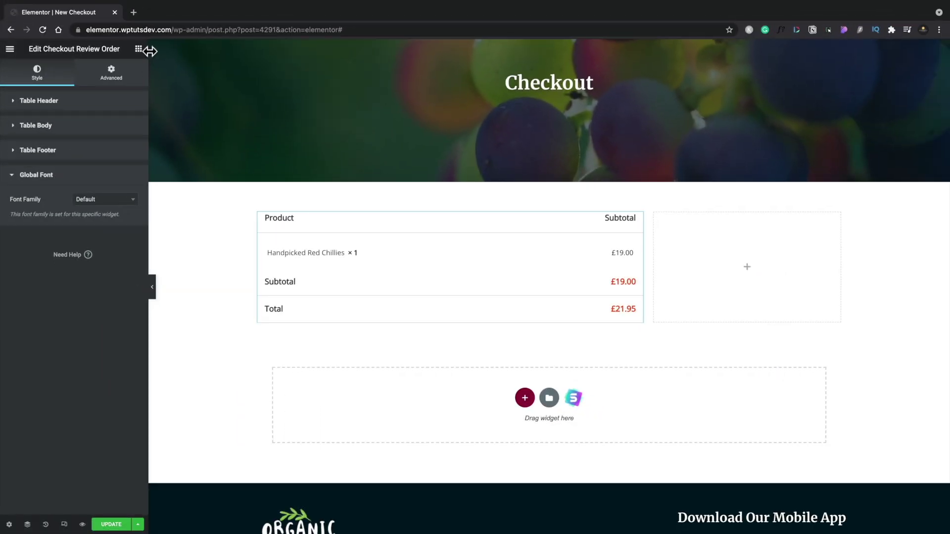
click(139, 49)
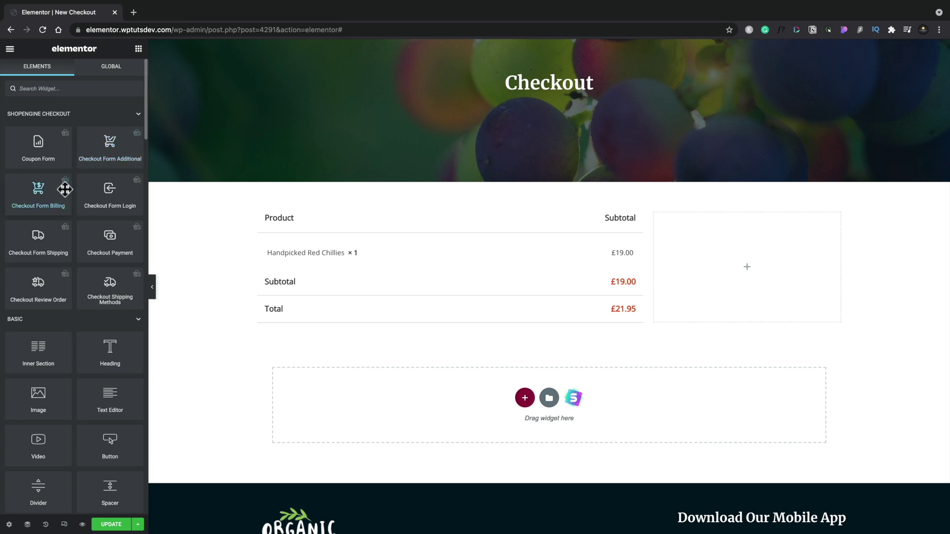
Place the ShopEngine Checkout Form Billing widget in the right column beside the order table.
drag(40, 193, 720, 253)
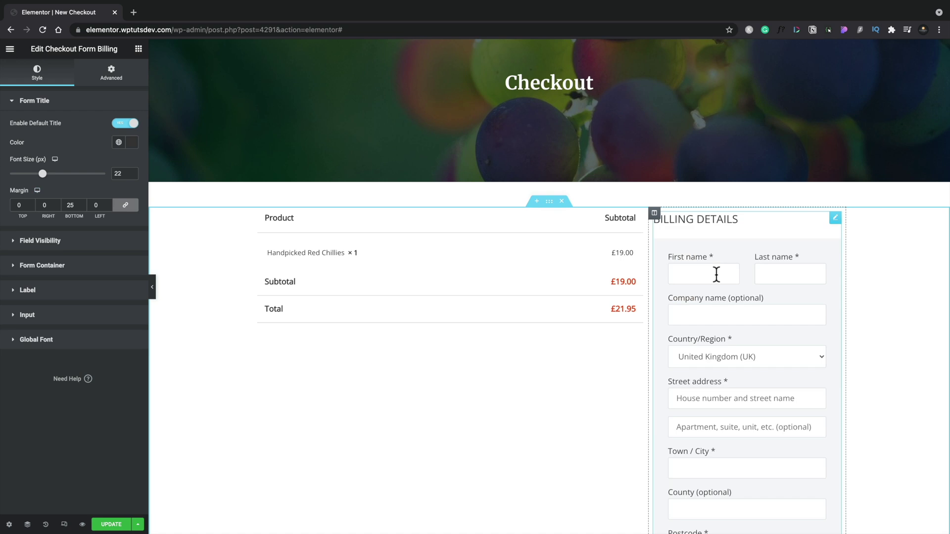
scroll(721, 367, down, 3)
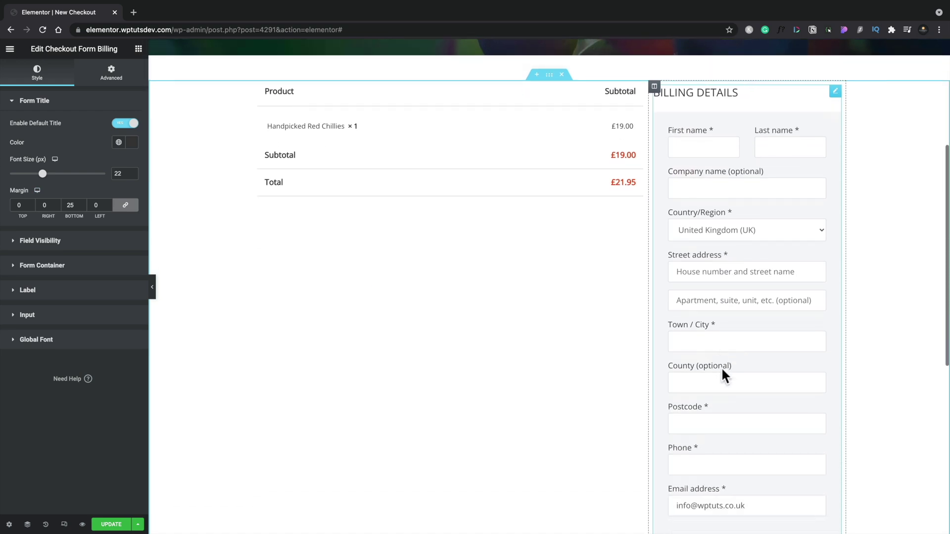
scroll(722, 376, down, 2)
scroll(722, 372, up, 1)
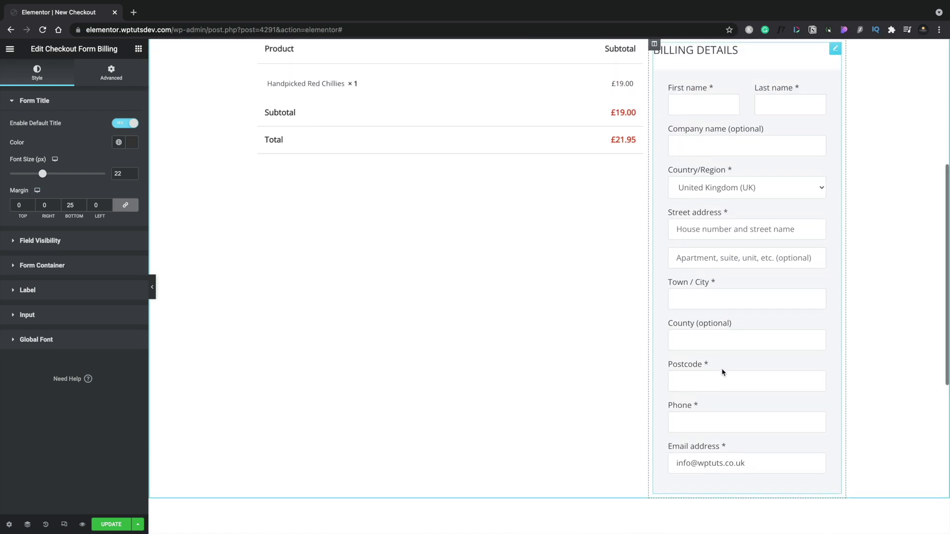
scroll(722, 372, up, 1)
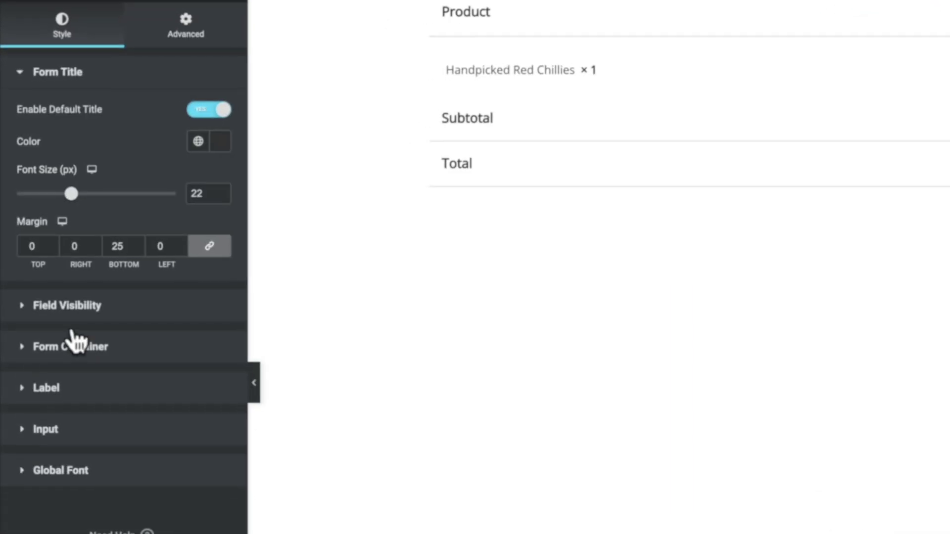
Set Hide Company Name, Hide Street Address 2 and Hide Phone to YES in Field Visibility.
click(76, 312)
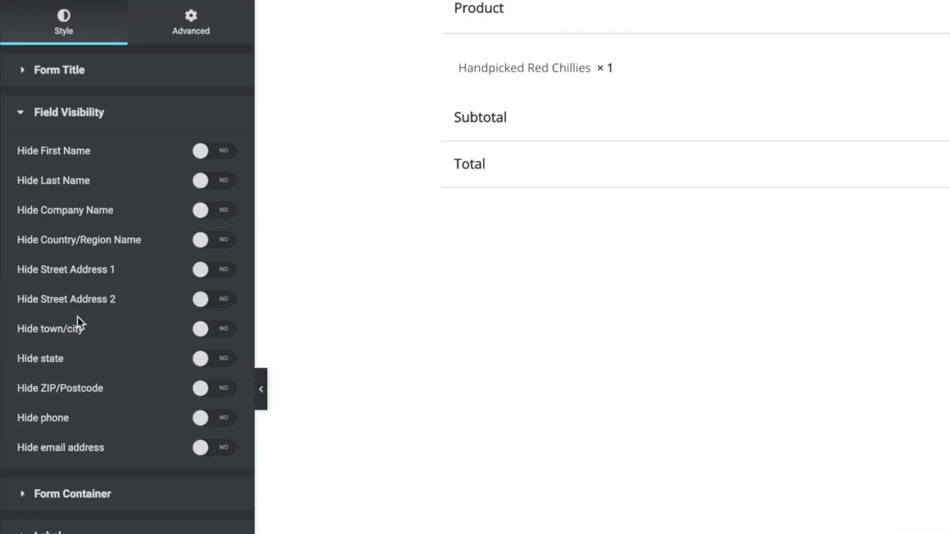
click(223, 211)
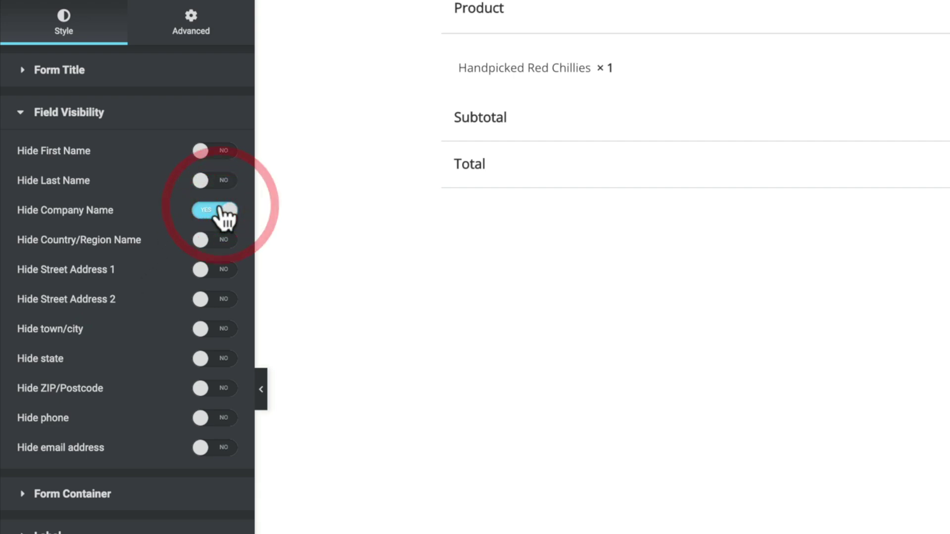
click(227, 307)
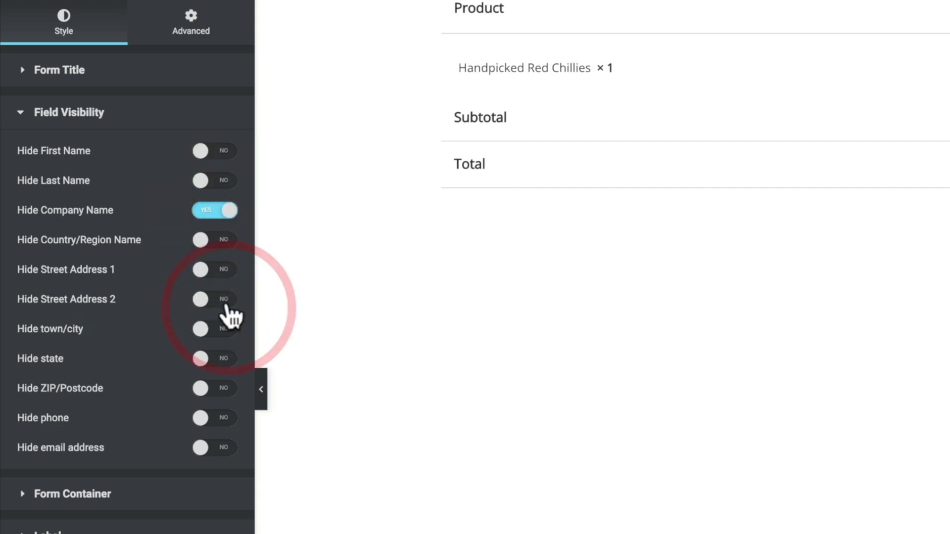
click(226, 418)
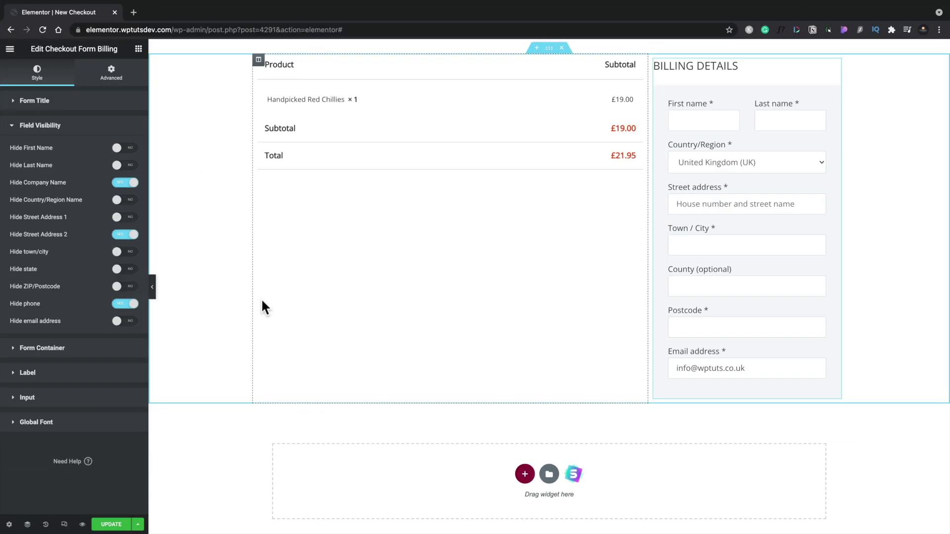
Try the Primary global colour on the form container background, then set it to #FBFBFB.
click(39, 348)
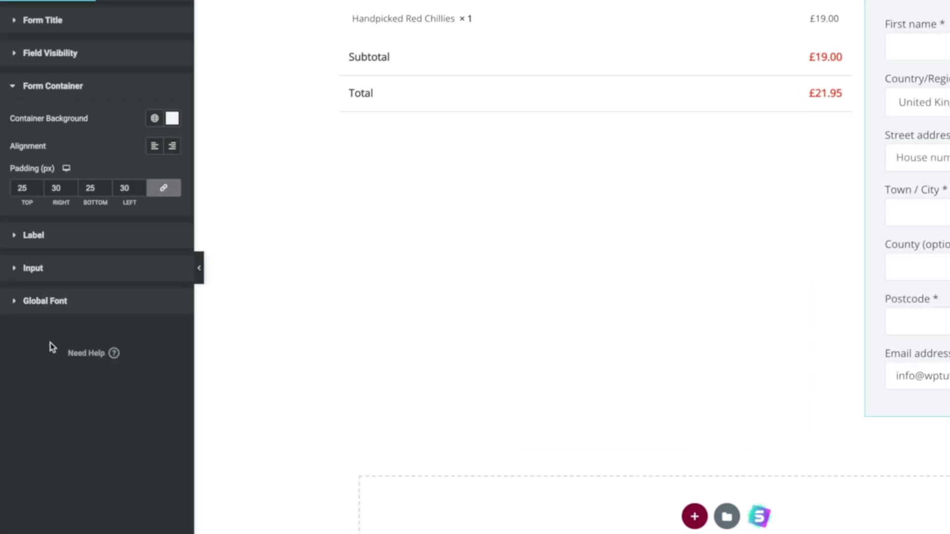
scroll(452, 286, up, 1)
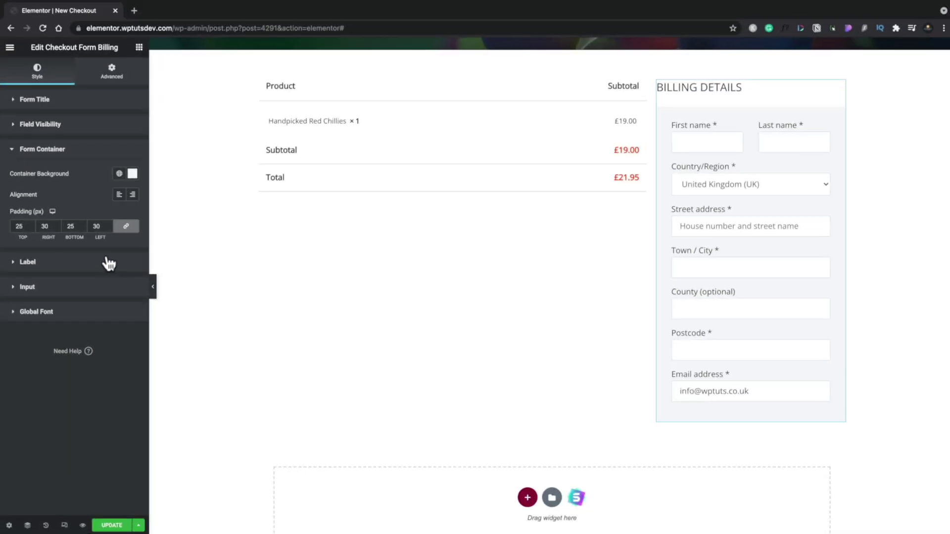
click(118, 175)
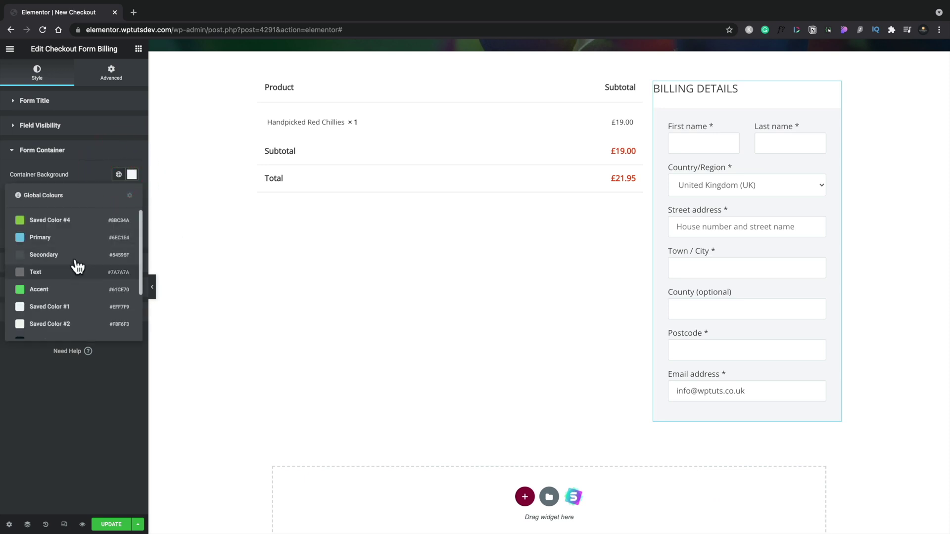
click(70, 239)
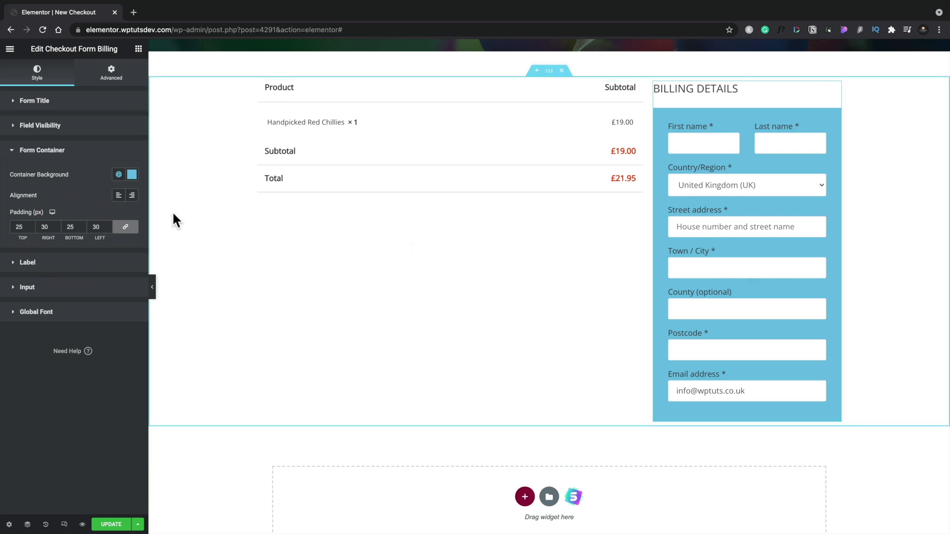
click(132, 174)
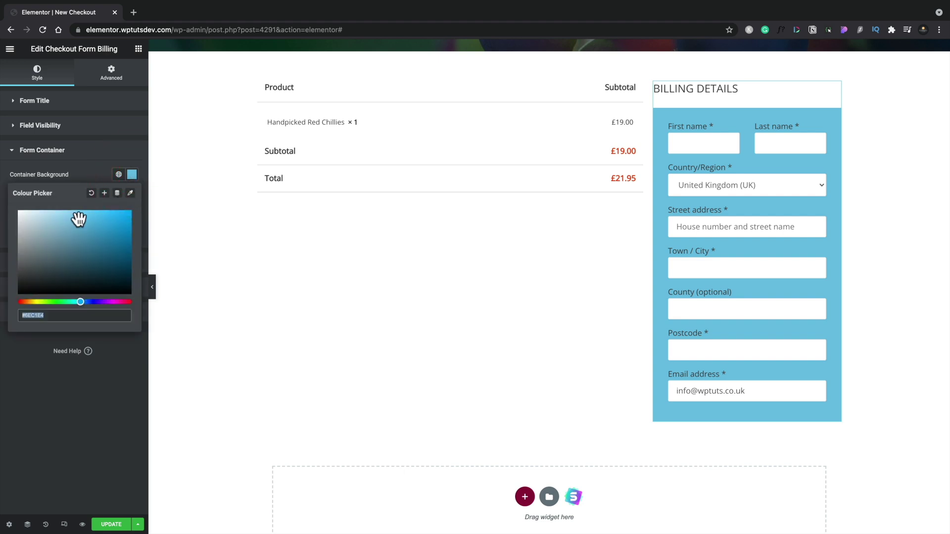
click(15, 212)
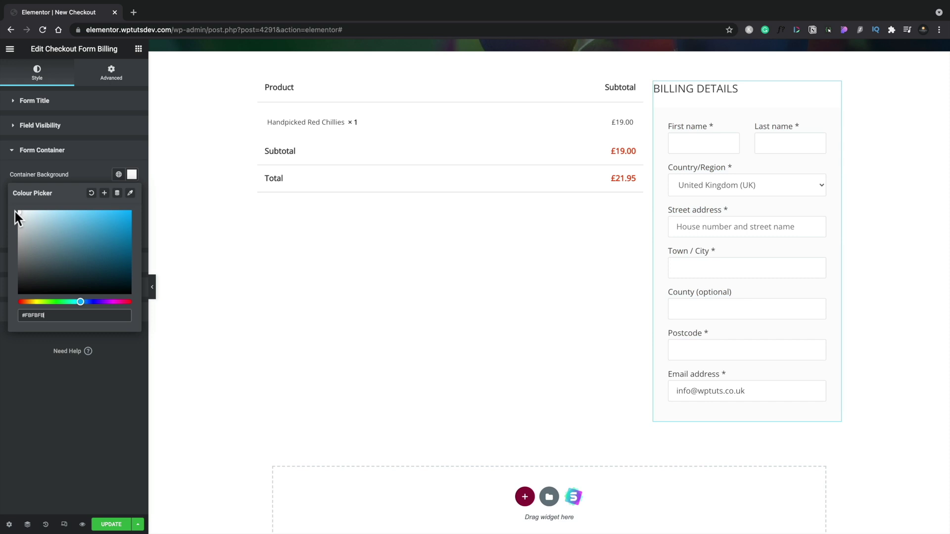
click(46, 378)
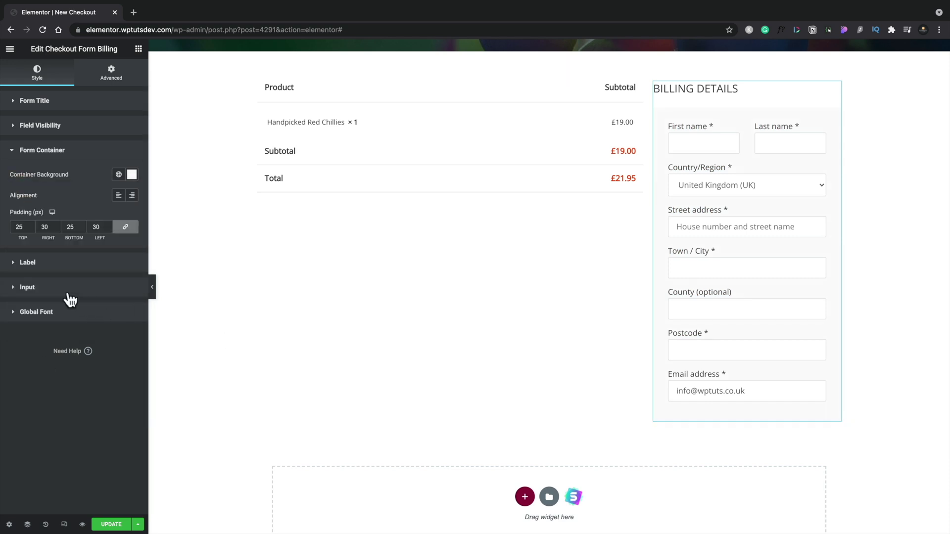
Expand and review the billing form's Label, Input and Global Font style sections.
click(44, 267)
click(38, 318)
click(50, 452)
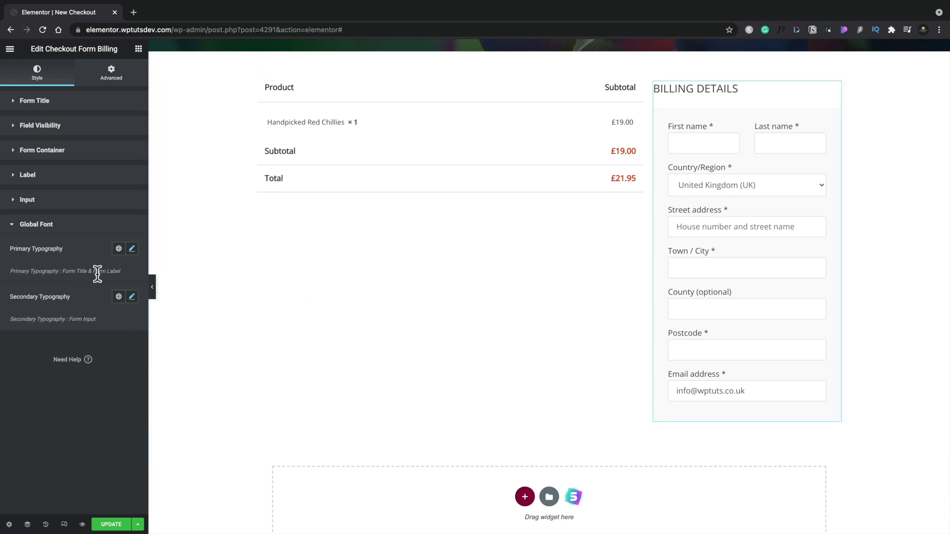
click(47, 225)
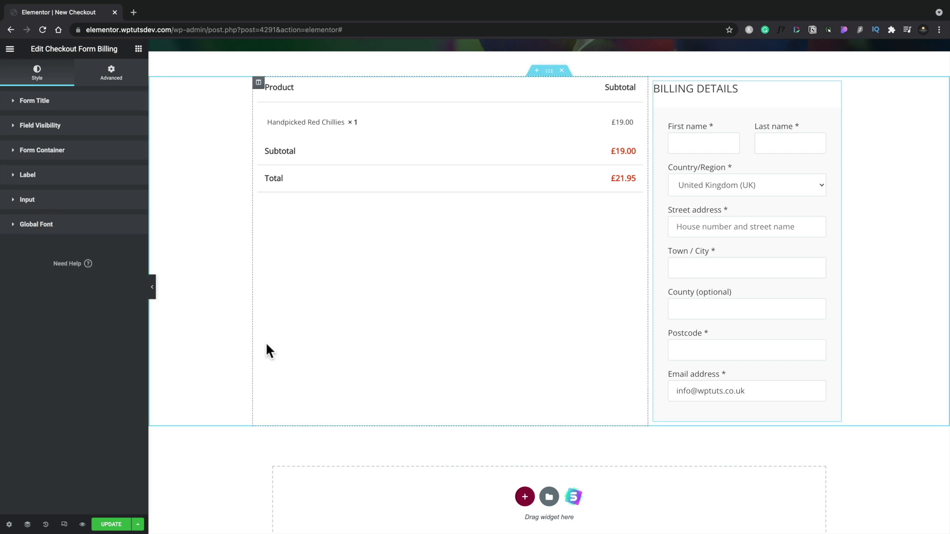
Place the Coupon Form widget below the order review table in the left column.
click(152, 100)
drag(40, 155, 360, 186)
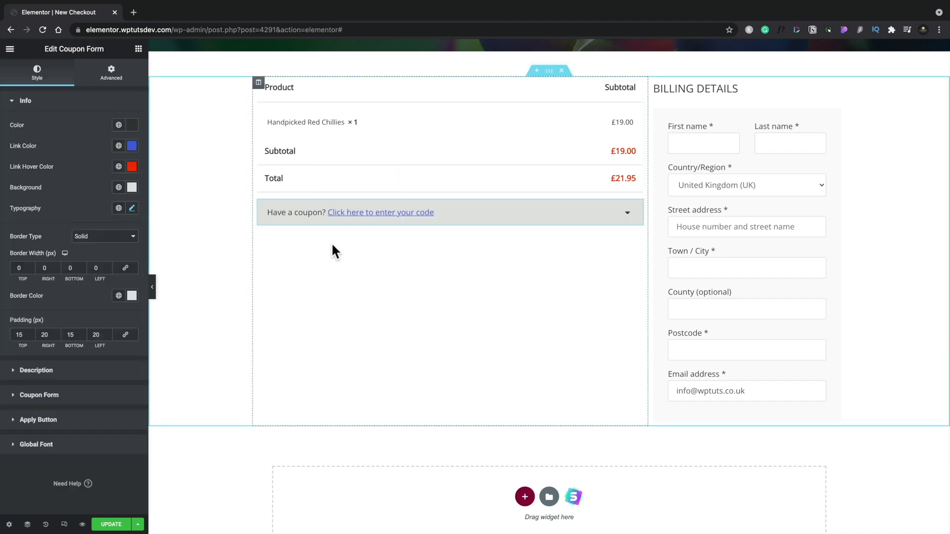
click(138, 48)
Place Checkout Shipping Methods under the billing form and give it 30 px padding.
drag(99, 281, 765, 389)
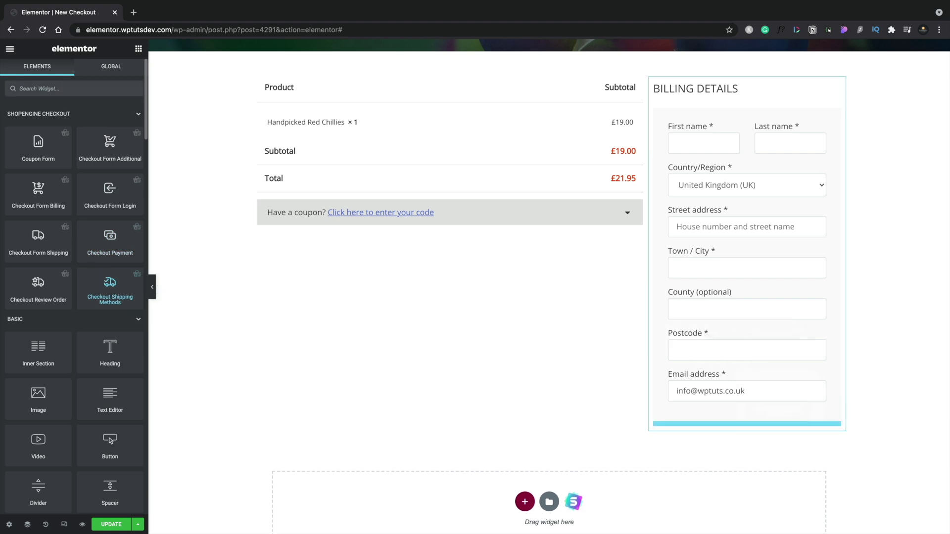
scroll(765, 390, down, 4)
click(835, 261)
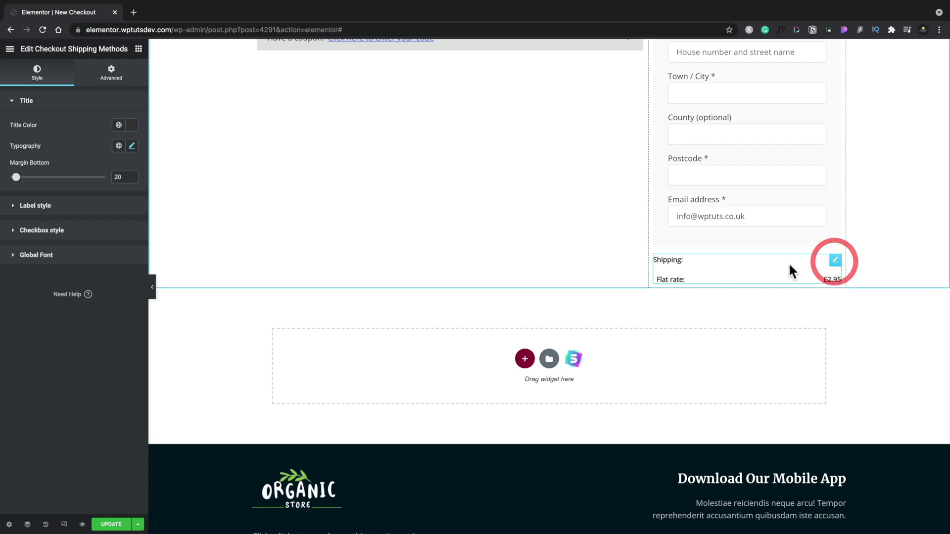
click(111, 72)
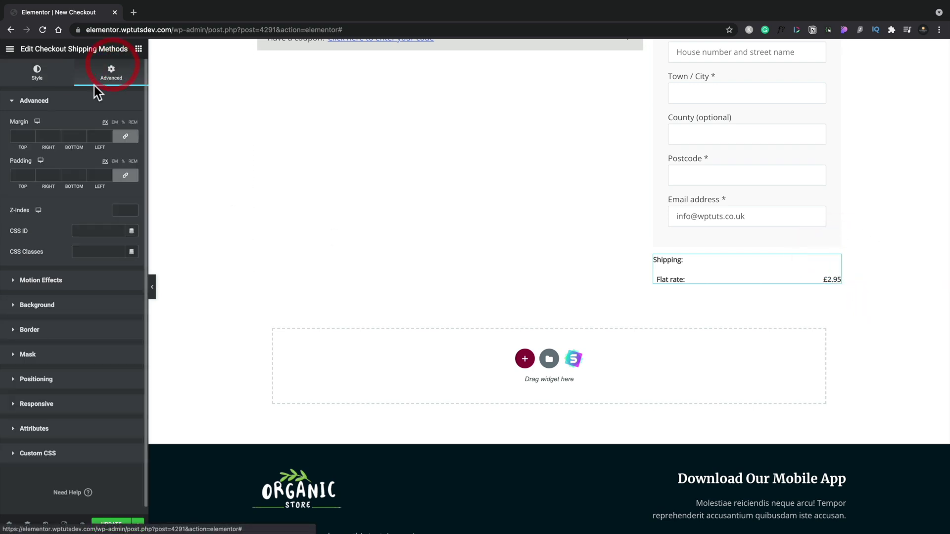
click(15, 170)
text(30)
Give the shipping box a Classic white #FFFFFF background.
click(54, 309)
click(119, 195)
click(128, 217)
click(15, 254)
click(74, 203)
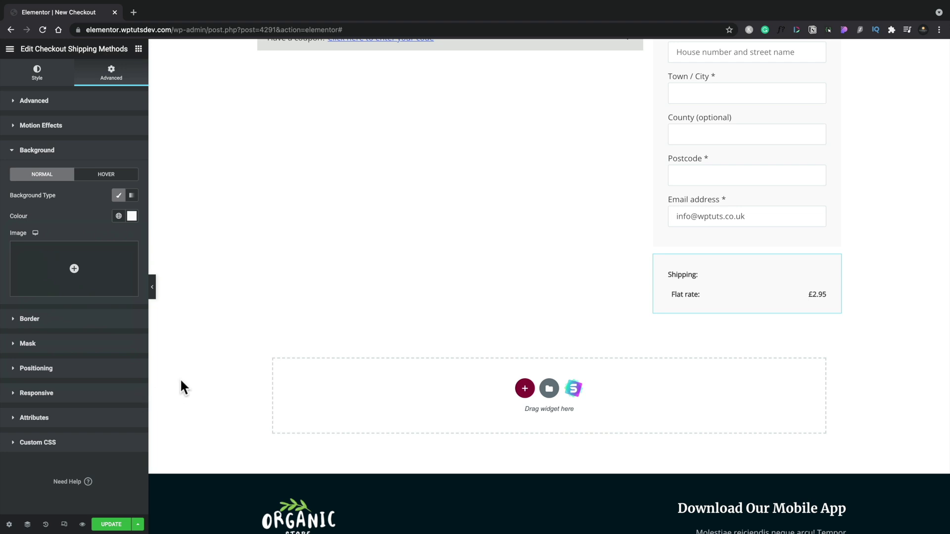
click(139, 49)
Place the Checkout Payment widget below the shipping box with 30 px padding.
drag(108, 239, 776, 310)
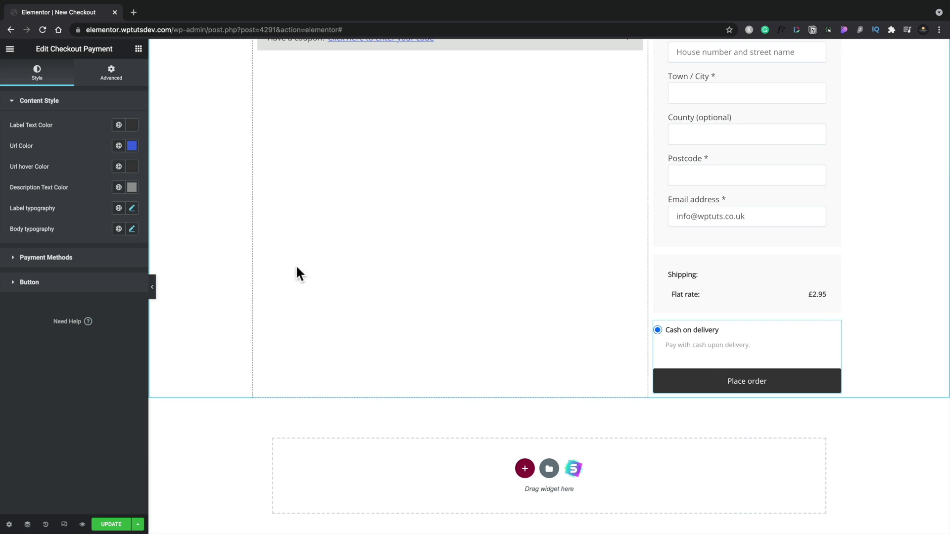
click(113, 74)
click(19, 175)
text(30)
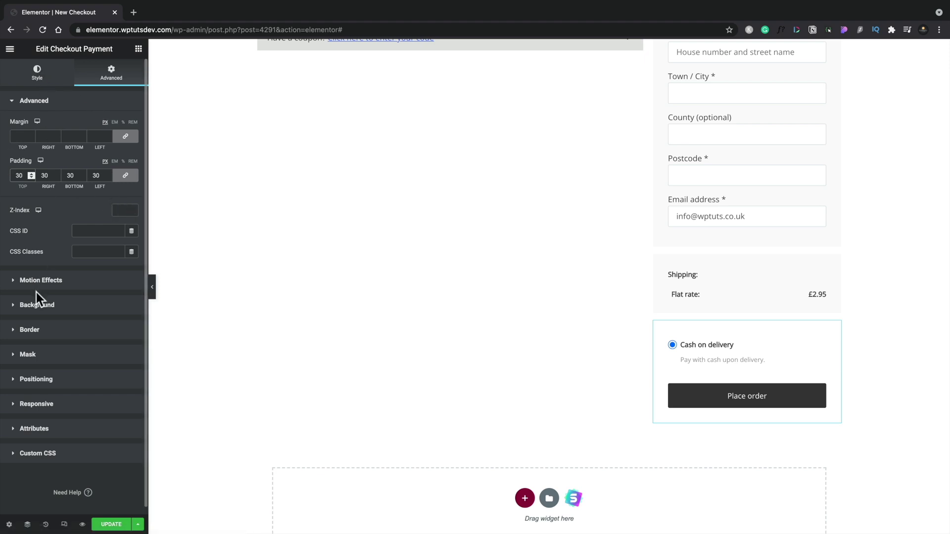
Give the payment box a Classic light grey #EDEDED background.
click(37, 305)
click(118, 195)
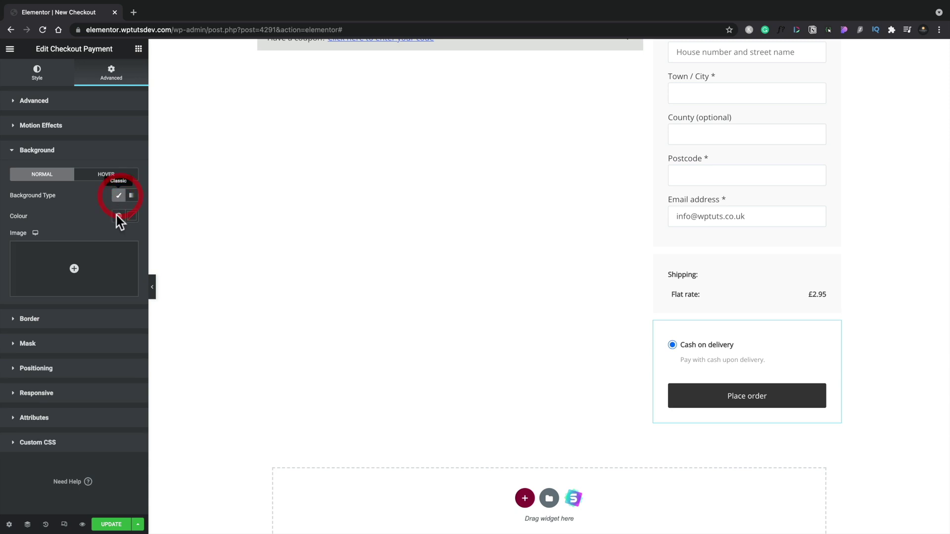
click(131, 216)
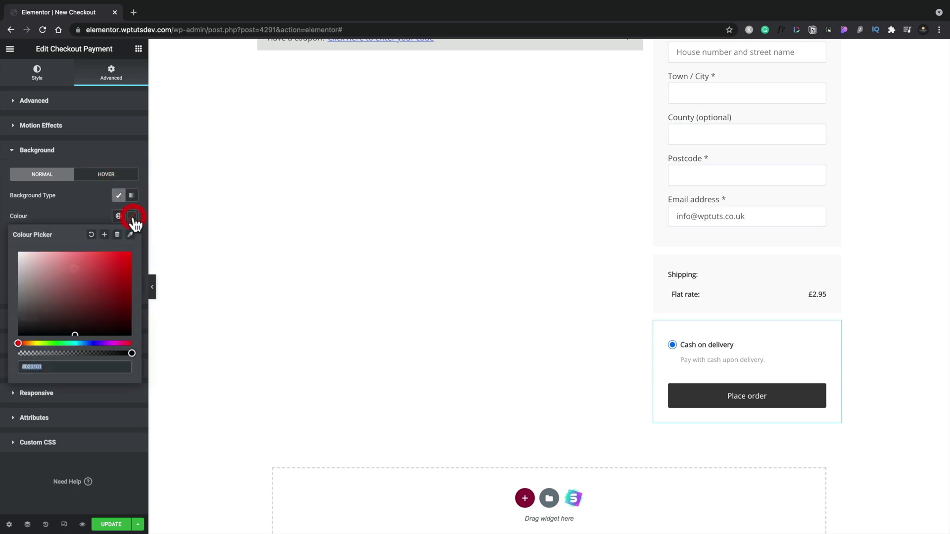
click(17, 279)
drag(17, 277, 16, 256)
click(216, 287)
click(69, 210)
click(38, 73)
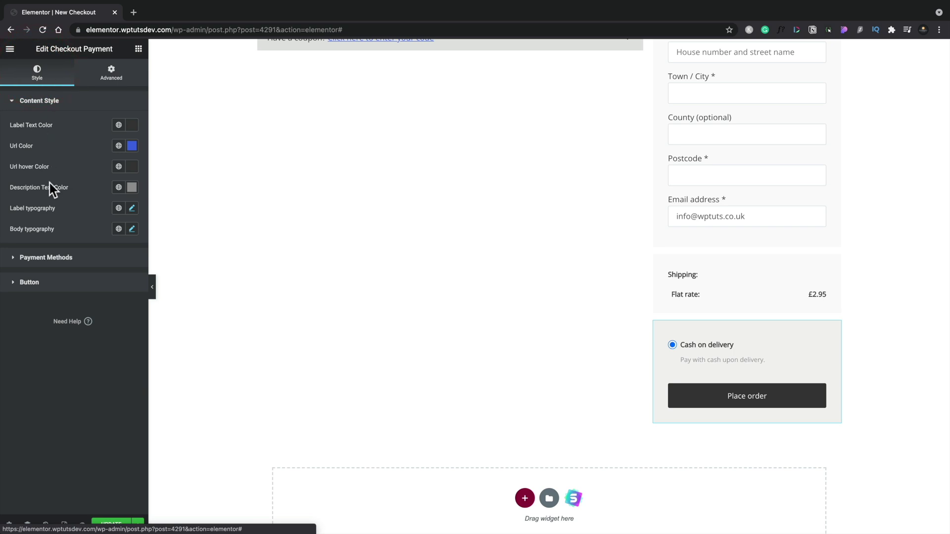
Set the Place order button background to the green global Saved Color #4.
click(38, 283)
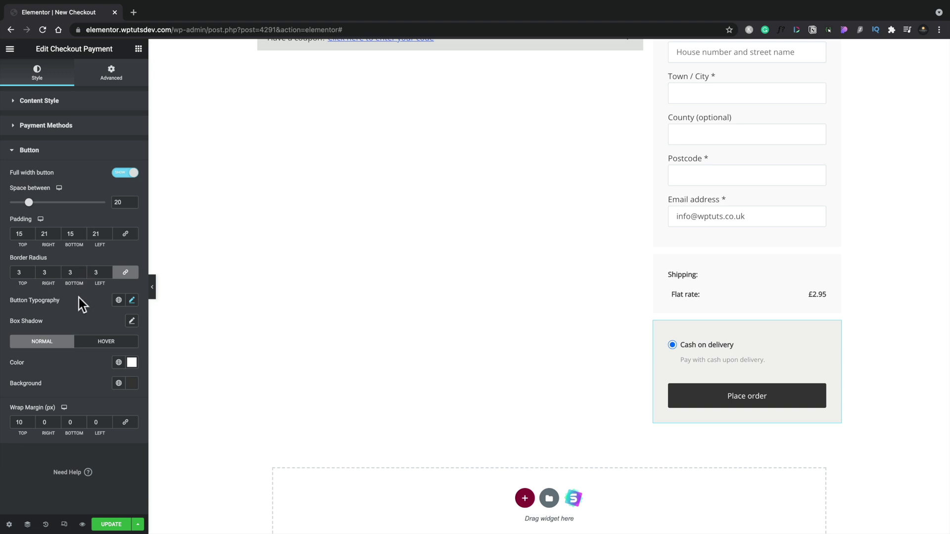
click(119, 362)
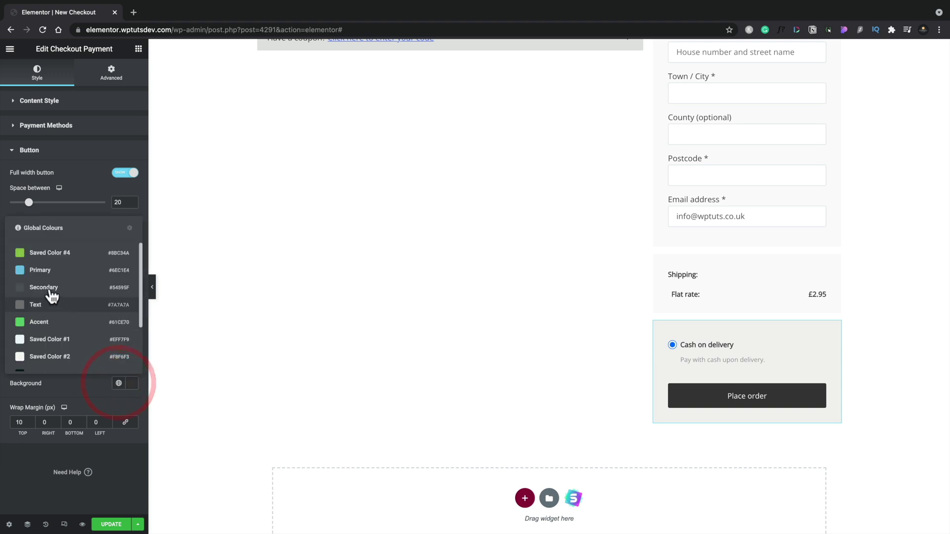
click(45, 254)
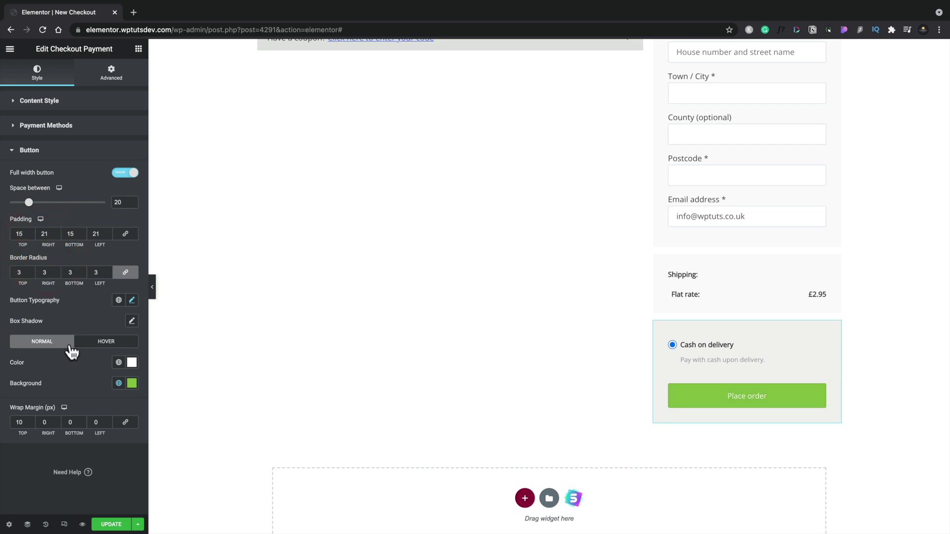
Make the button text 16 px, weight 700 and uppercase.
click(132, 301)
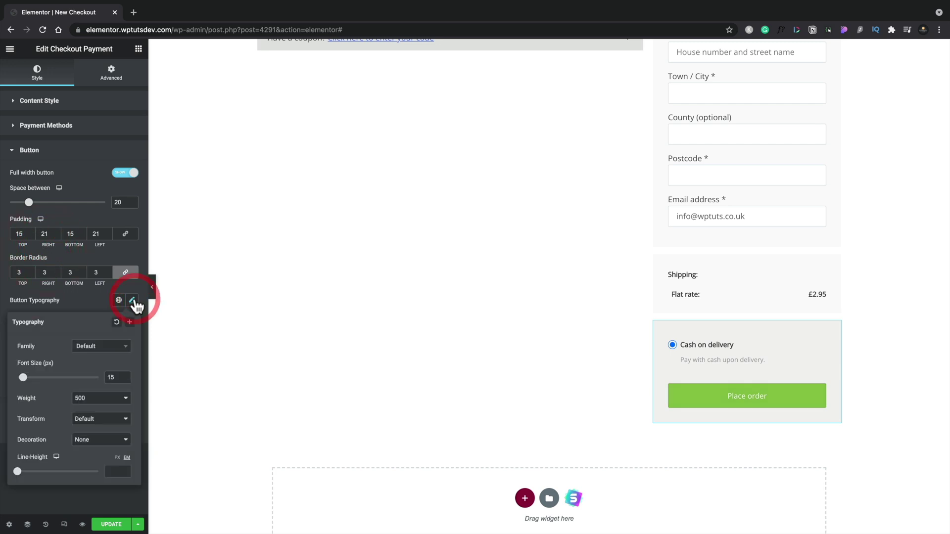
click(125, 375)
drag(111, 398, 93, 423)
click(104, 424)
click(103, 434)
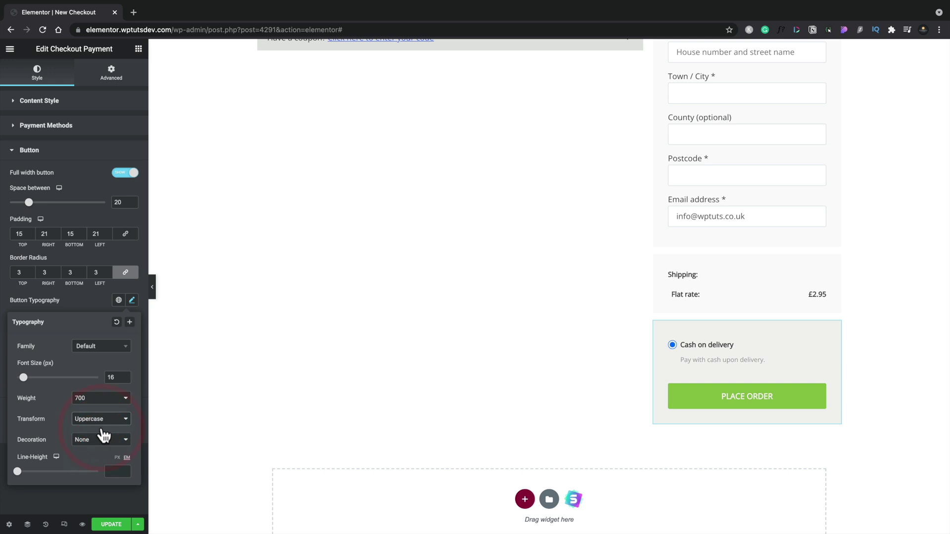
click(88, 303)
scroll(373, 369, up, 6)
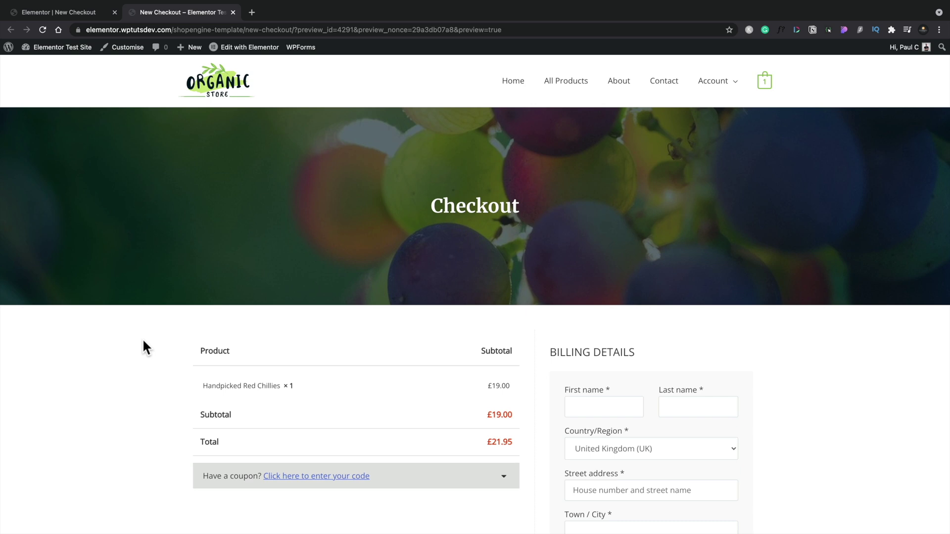
Scroll through the live checkout preview and reveal the coupon code field via 'Click here to enter your code'.
scroll(138, 359, down, 2)
scroll(137, 360, up, 2)
scroll(137, 360, down, 3)
scroll(138, 360, down, 5)
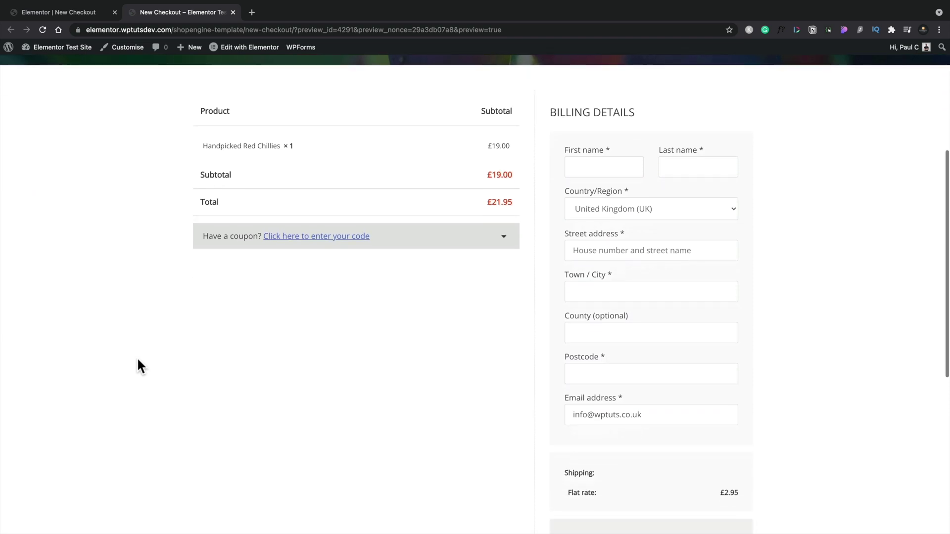
click(361, 240)
scroll(436, 391, down, 6)
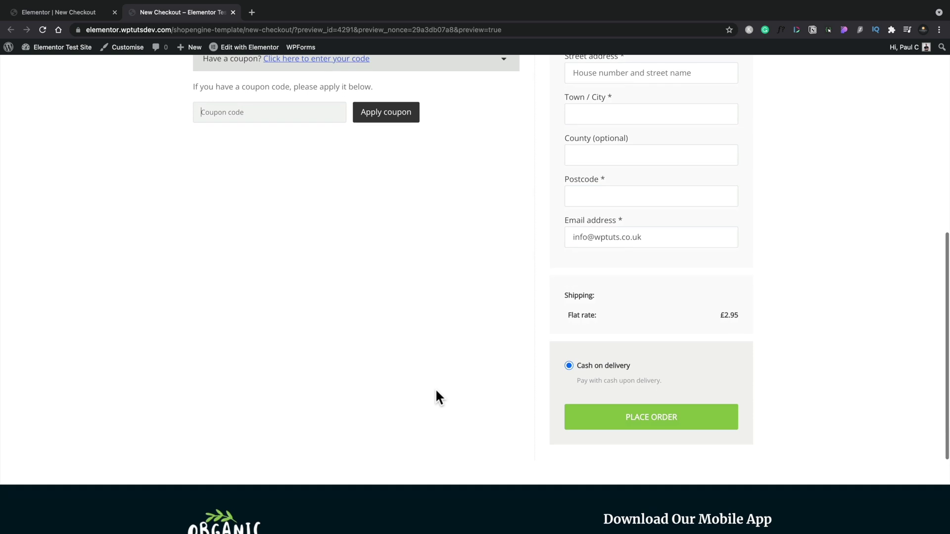